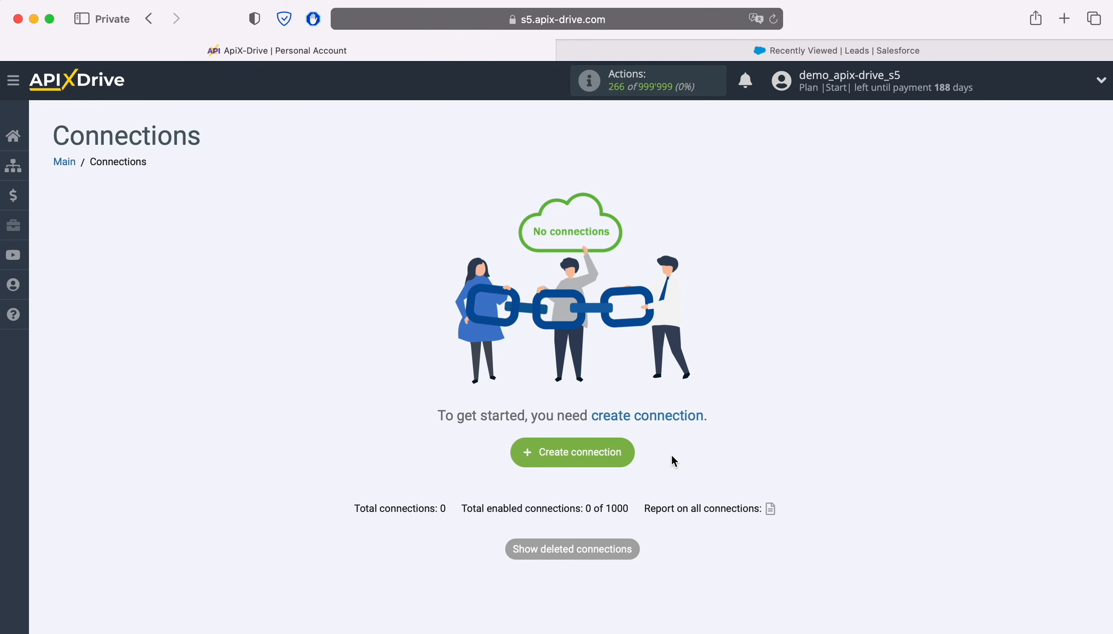
- Create a new connection and set TikTok as its data source system
click(625, 452)
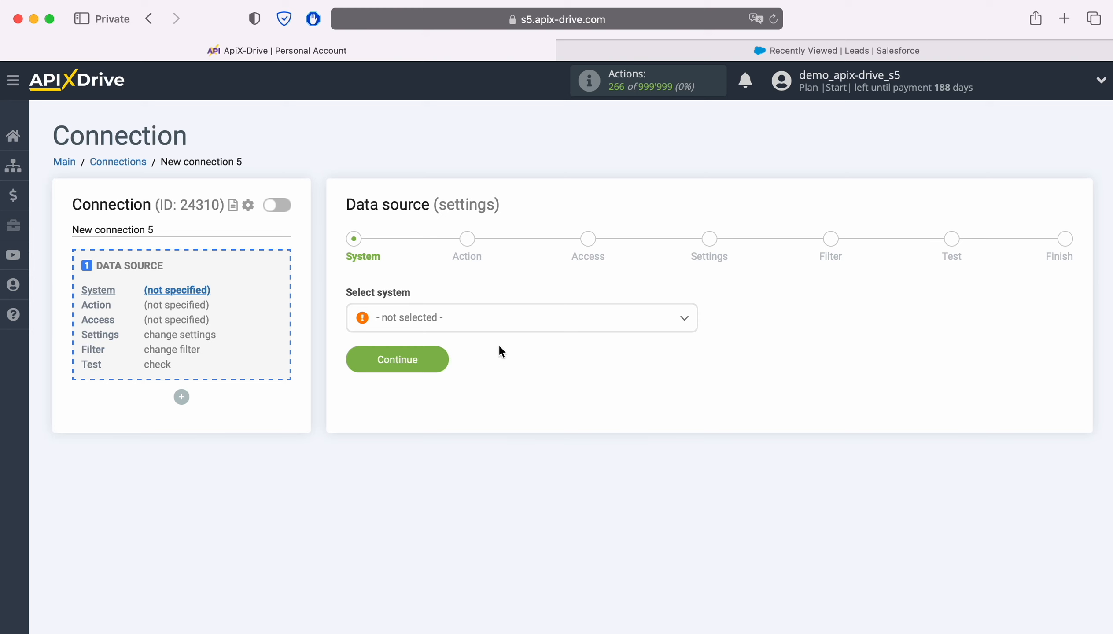
click(486, 320)
scroll(590, 429, down, 5)
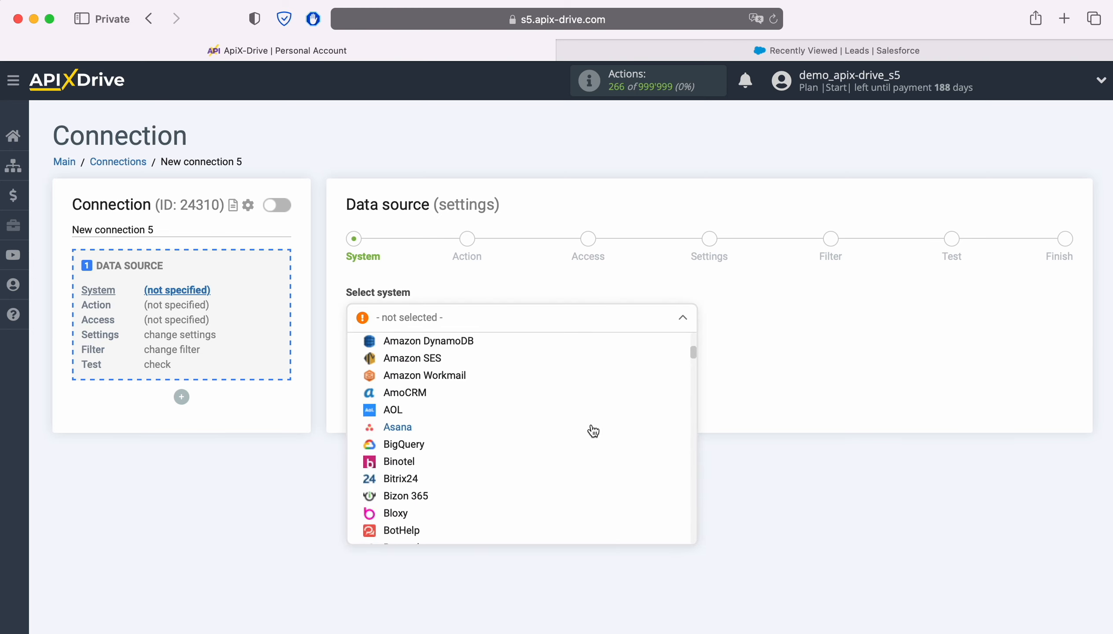
scroll(593, 431, down, 15)
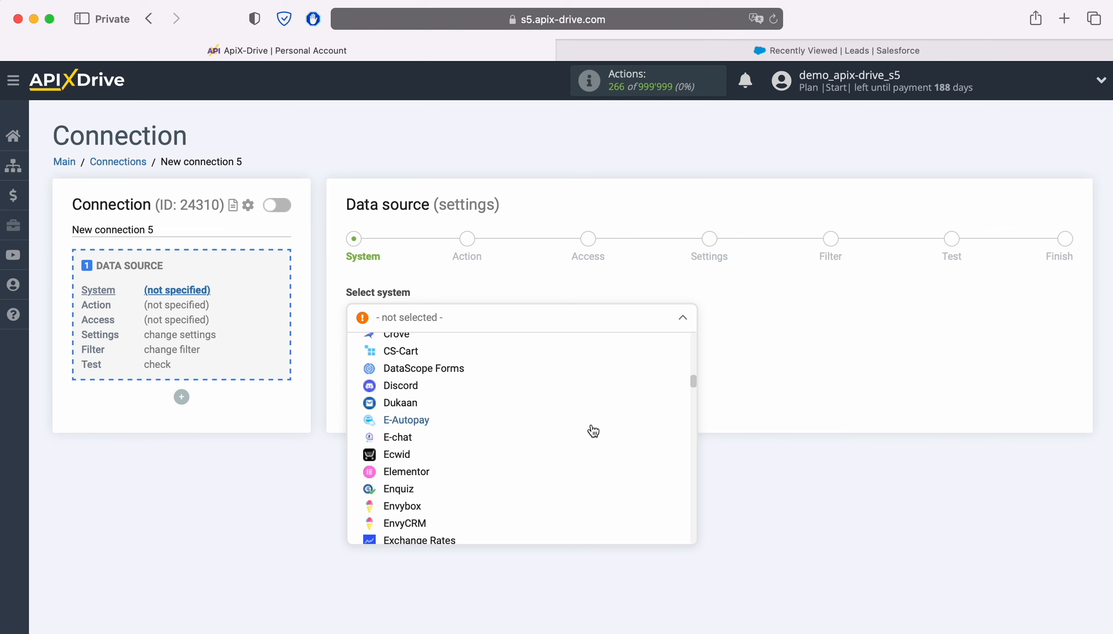
scroll(593, 431, down, 15)
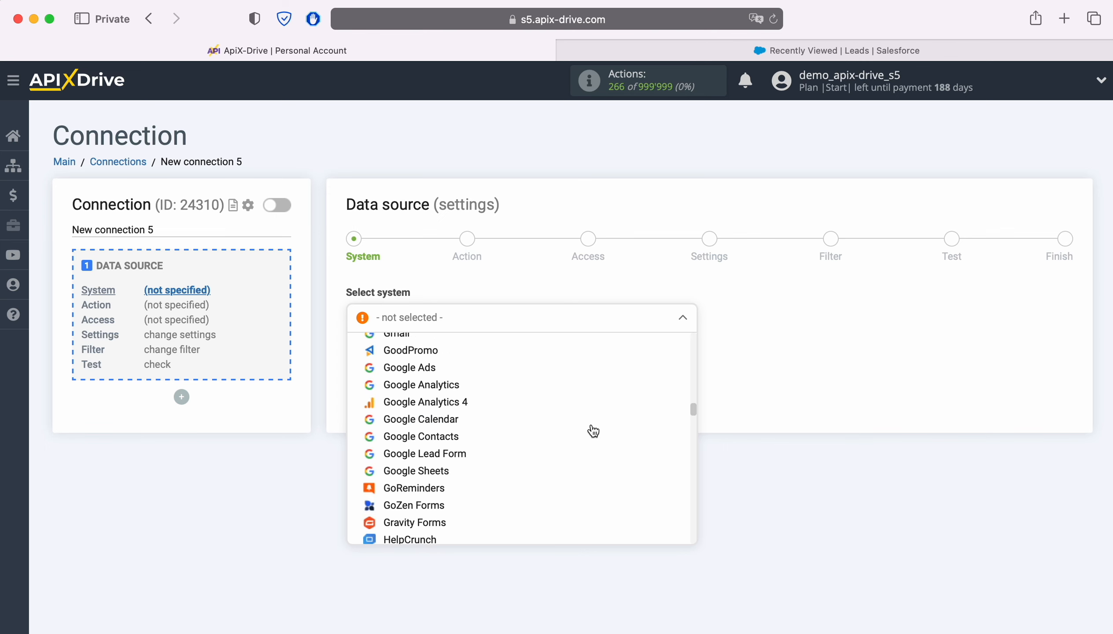
scroll(593, 430, down, 15)
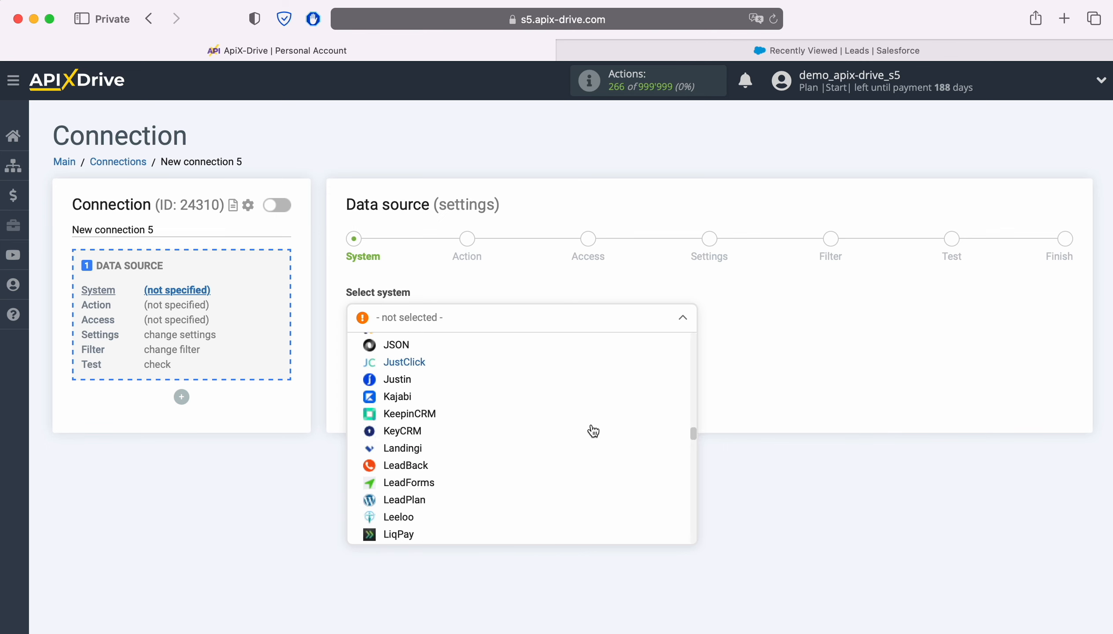
scroll(593, 431, down, 15)
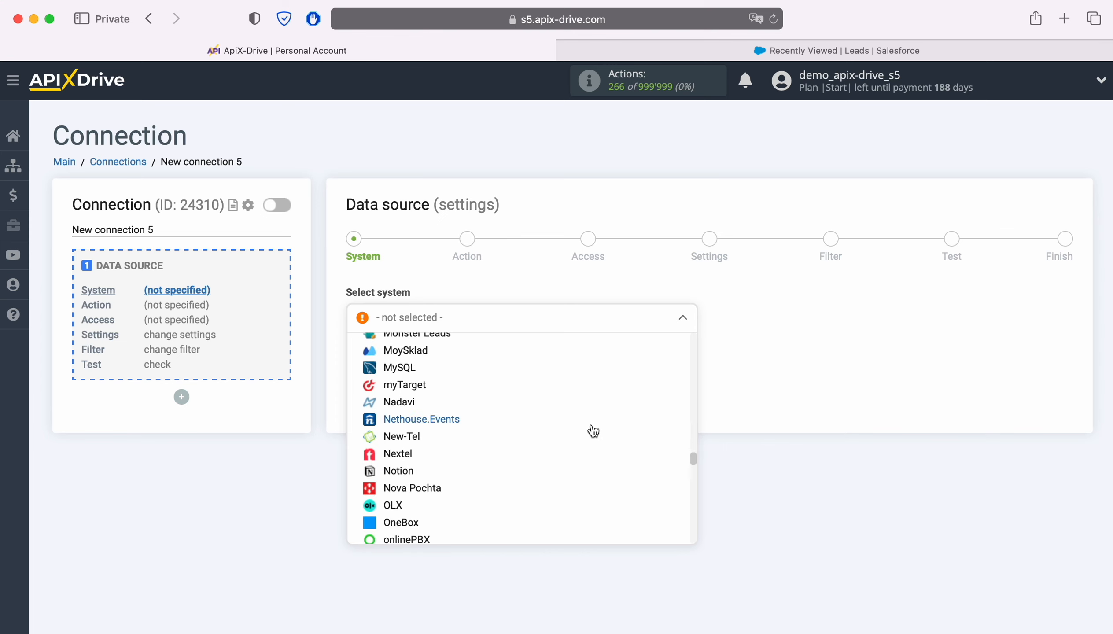
scroll(593, 431, down, 15)
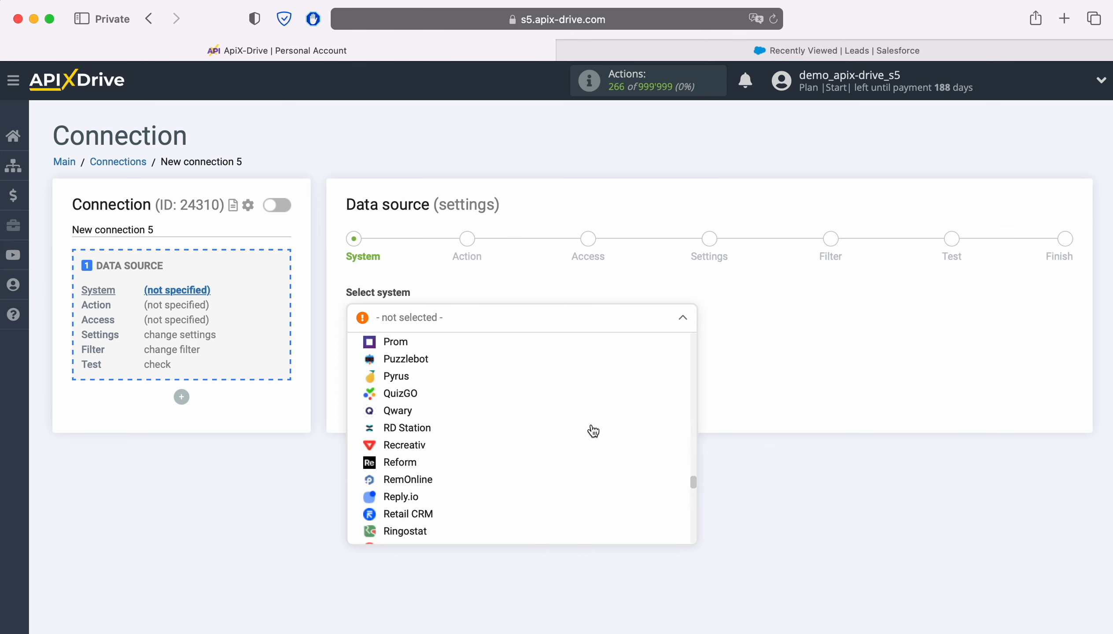
scroll(592, 430, down, 15)
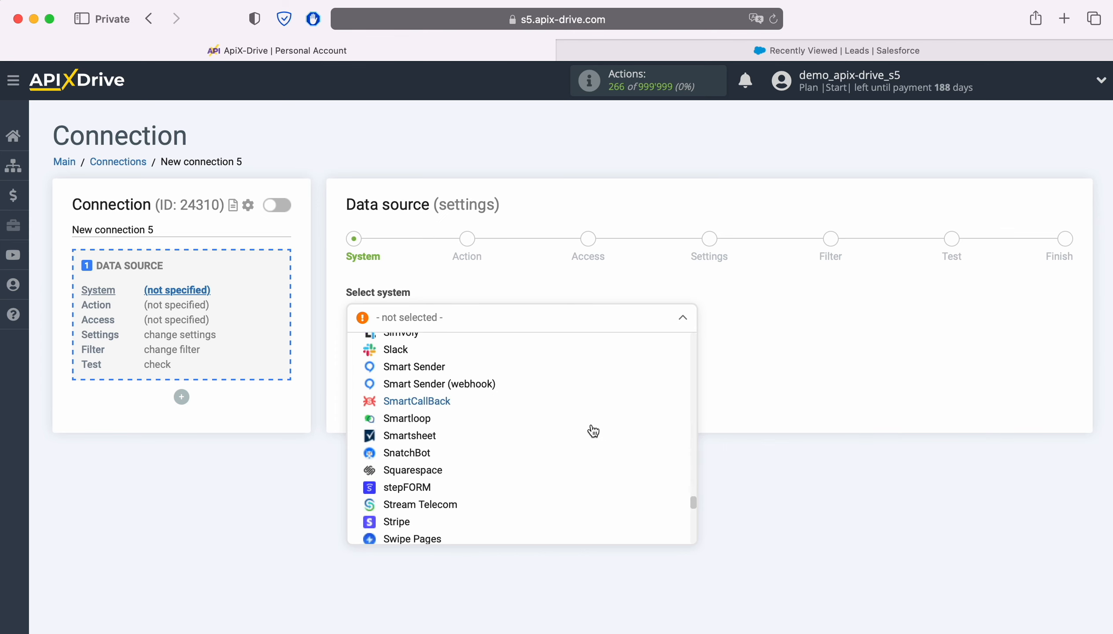
scroll(593, 431, down, 10)
click(413, 441)
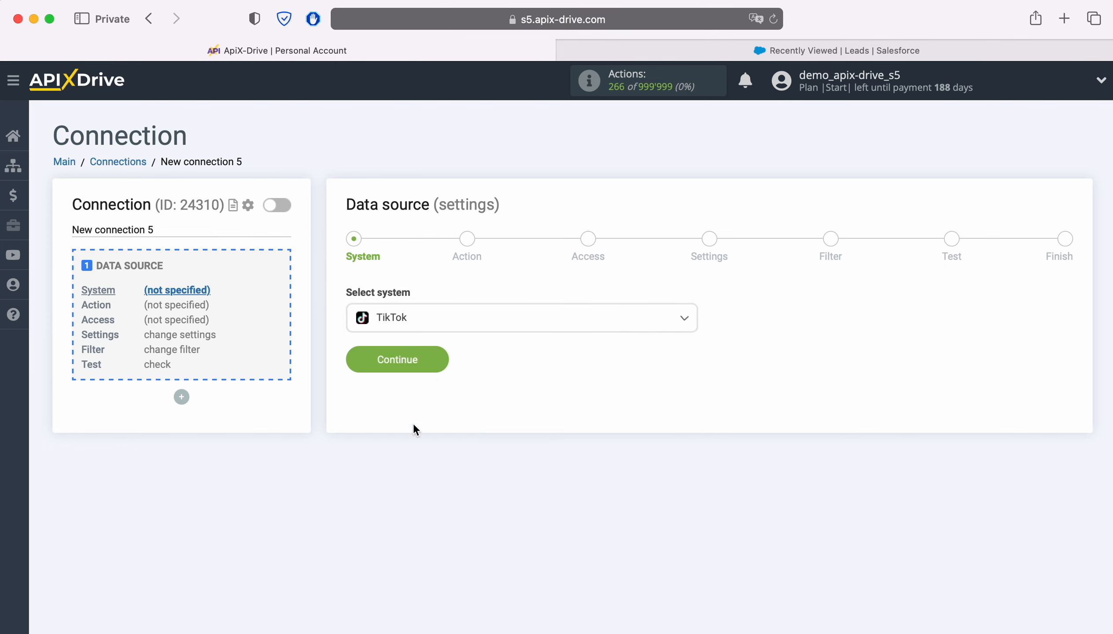
click(440, 366)
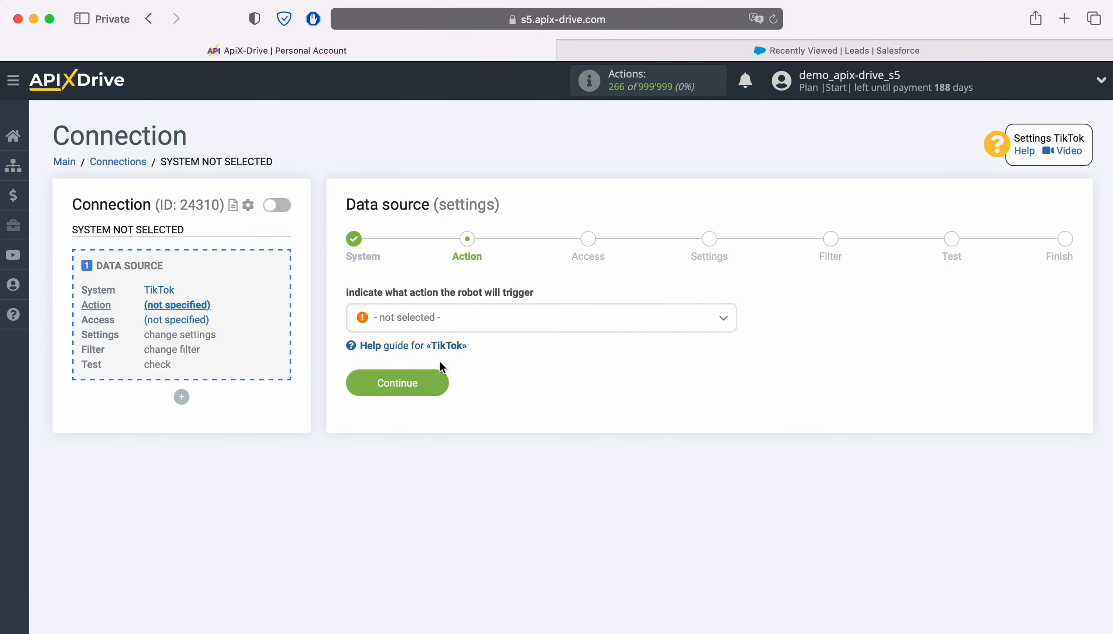
- Set the TikTok data source's trigger action to Get LEADS (new) and continue to the access stage
click(509, 326)
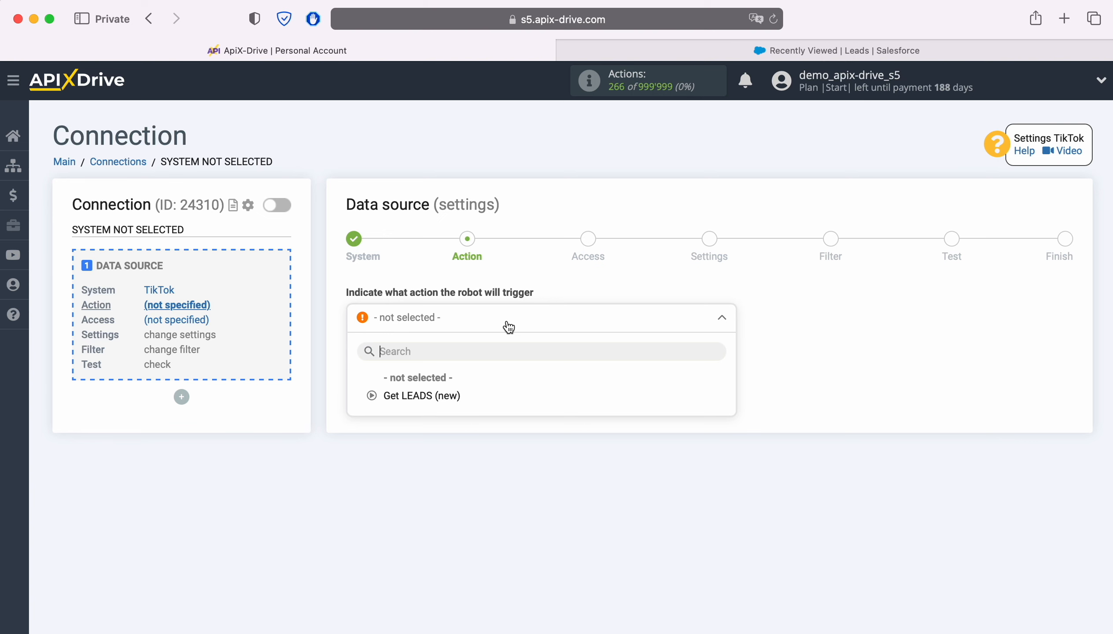
click(455, 395)
click(447, 386)
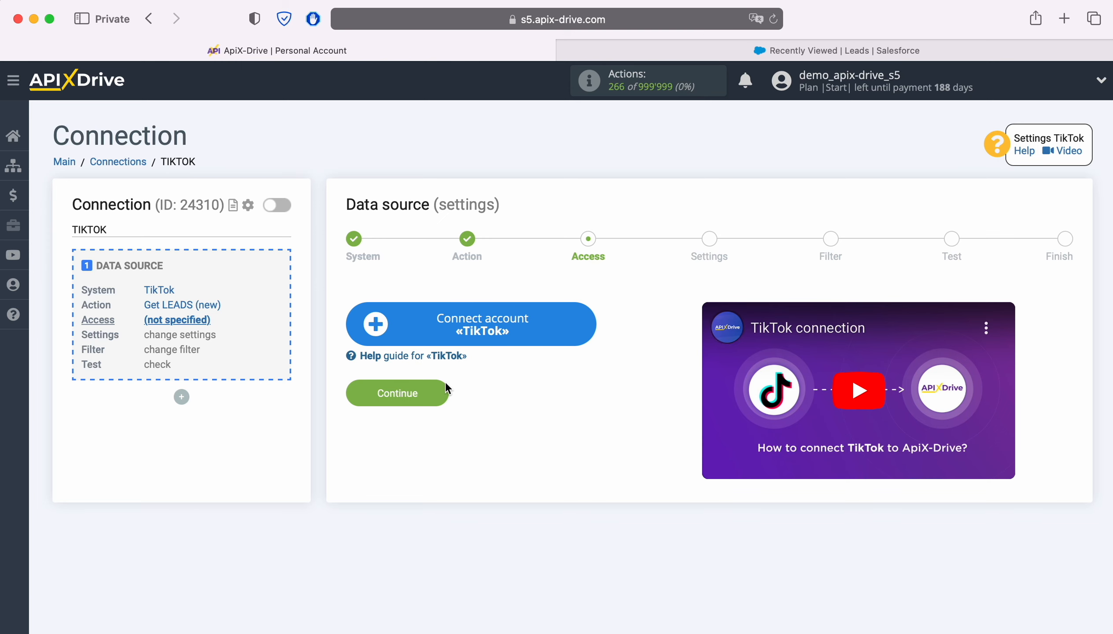
- Start connecting a TikTok account and log in to TikTok For Business with the account e-mail and password
click(581, 329)
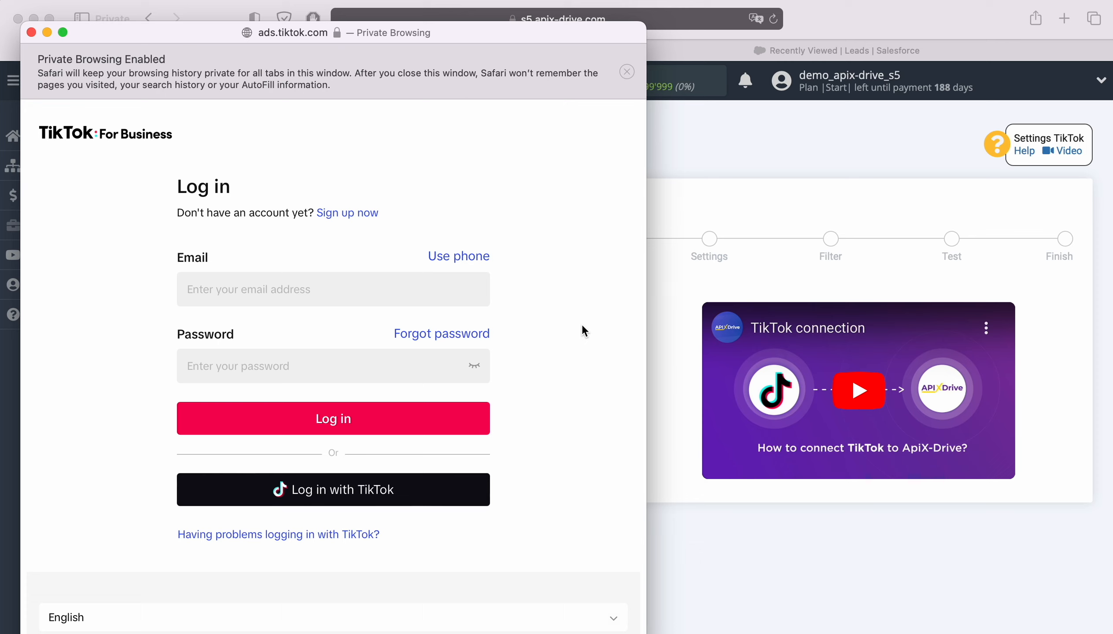
click(362, 299)
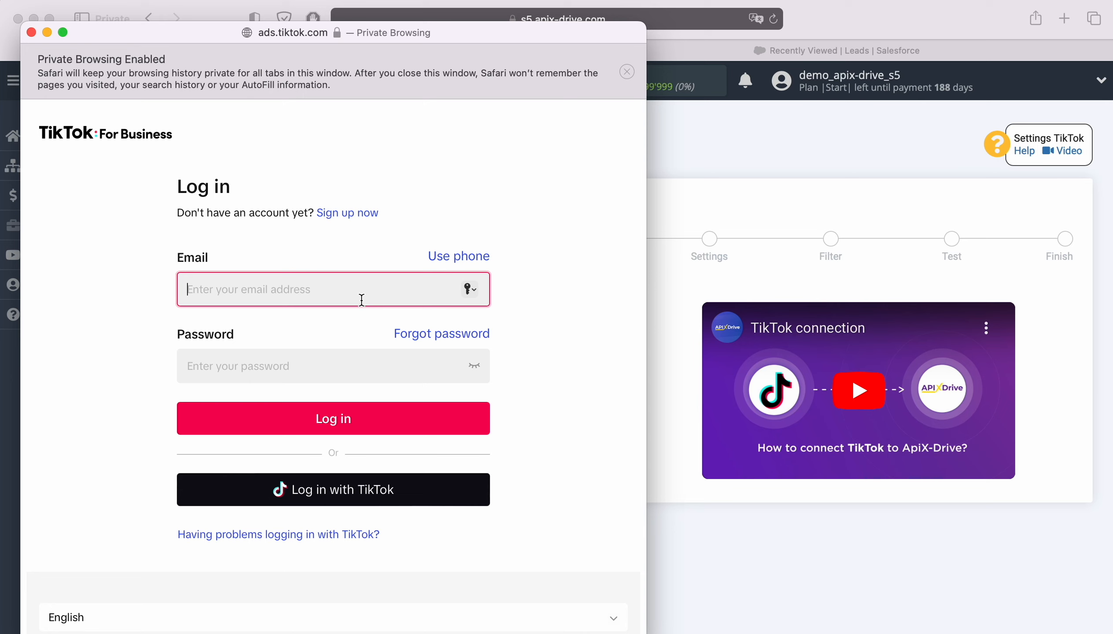
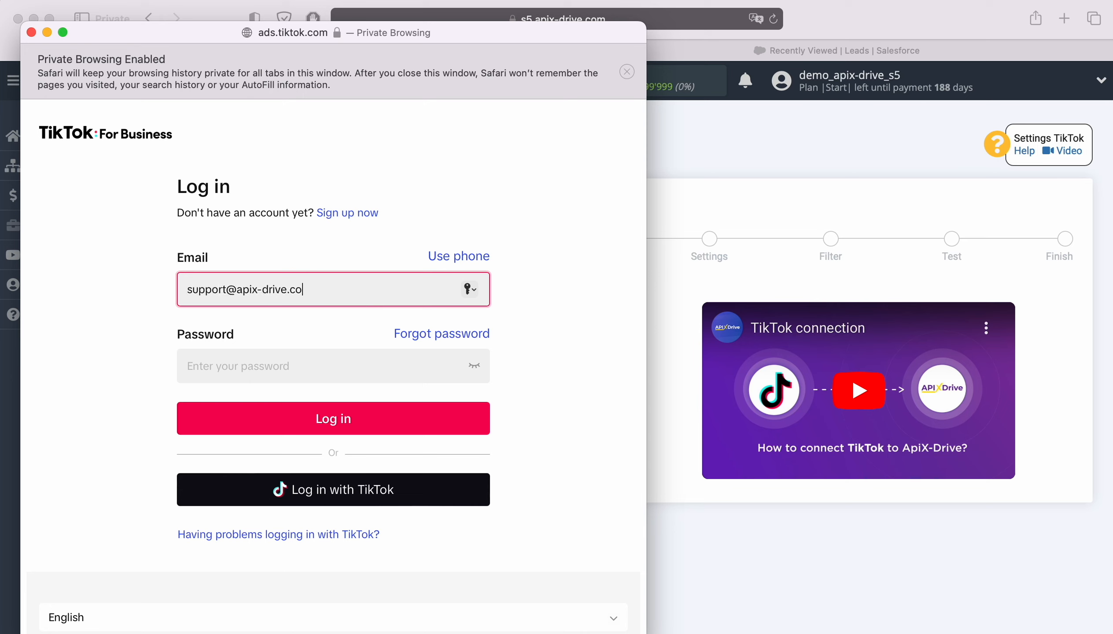
key(Tab)
text(••••••)
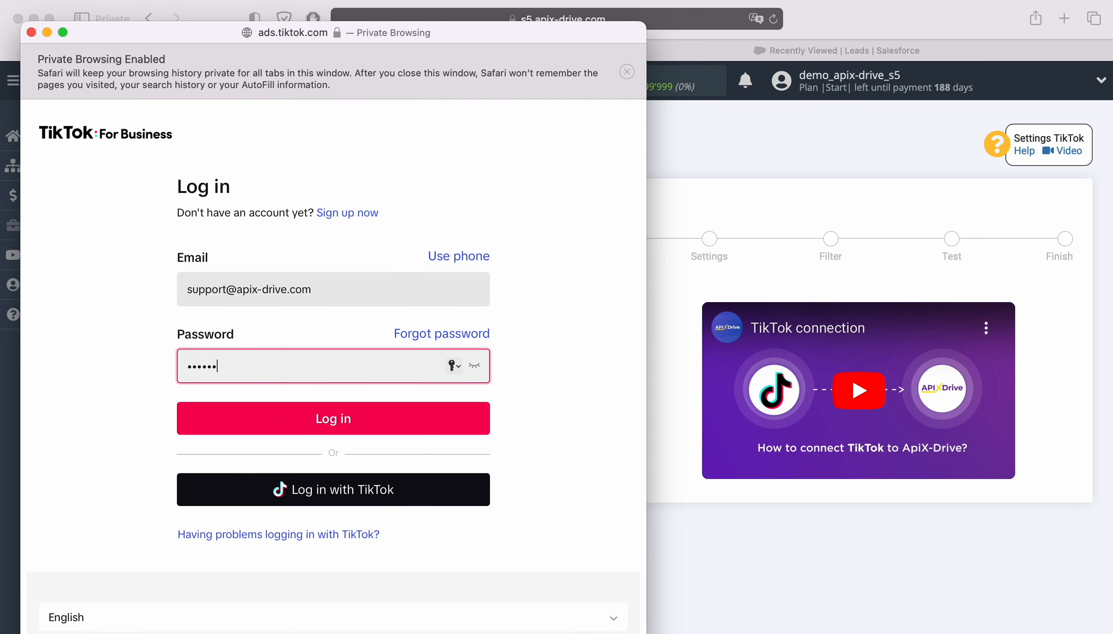
text(•••••••)
click(374, 422)
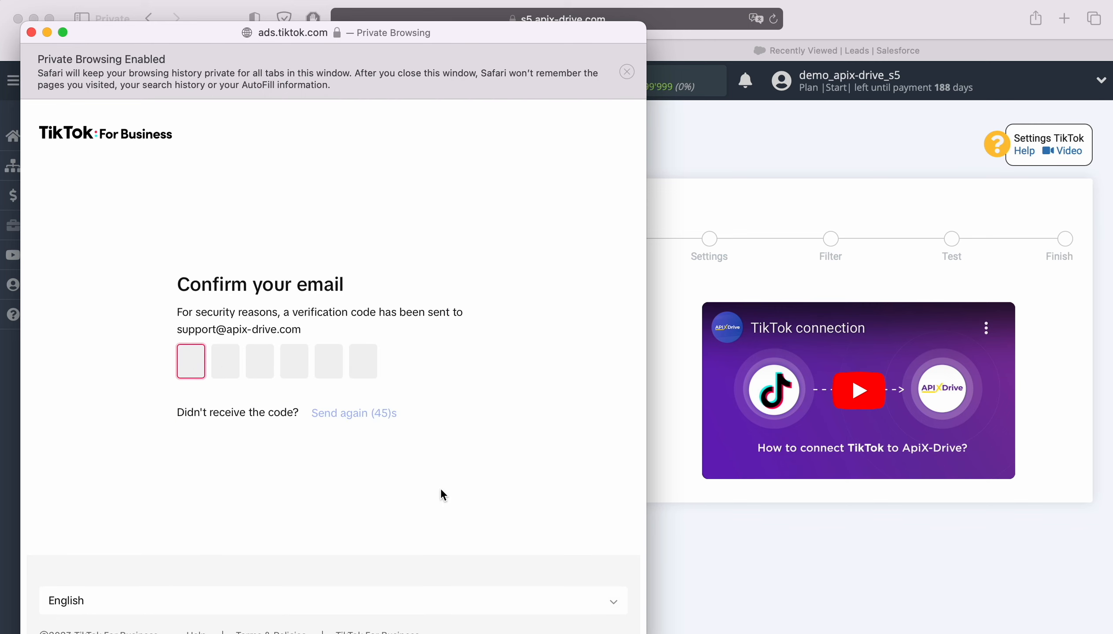
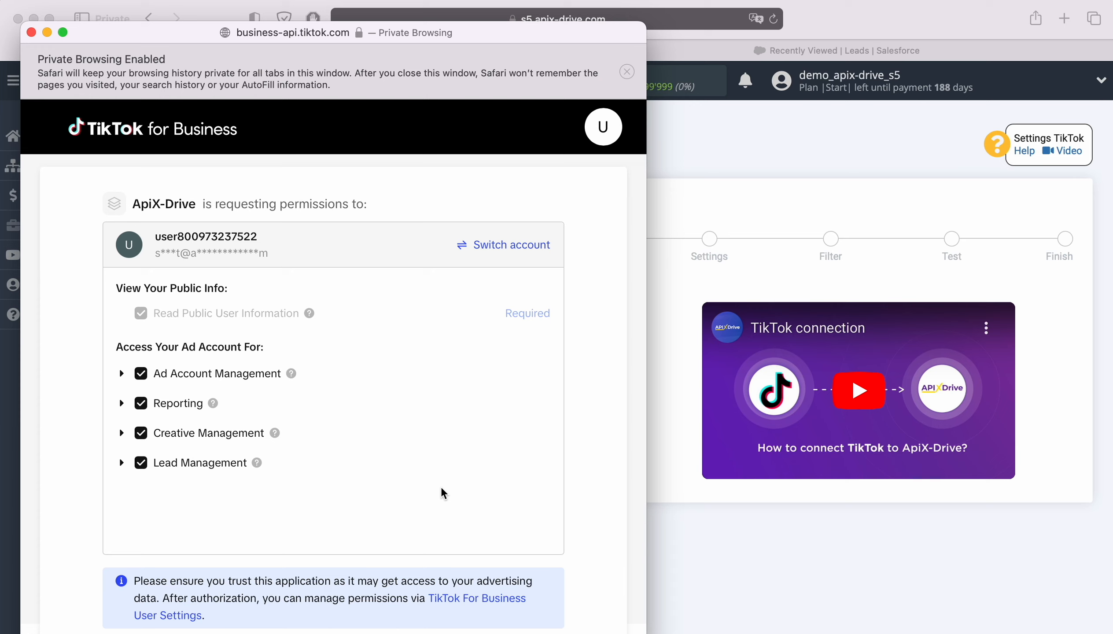
- Enter the e-mailed verification code and grant ApiX-Drive all the requested TikTok permissions
scroll(441, 487, down, 2)
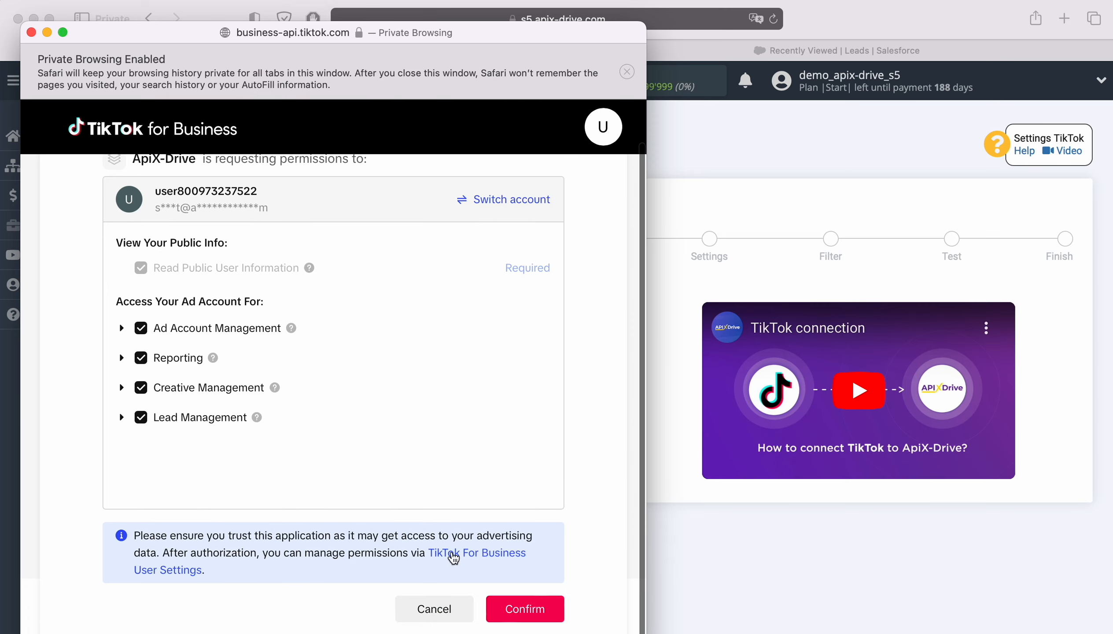
click(512, 606)
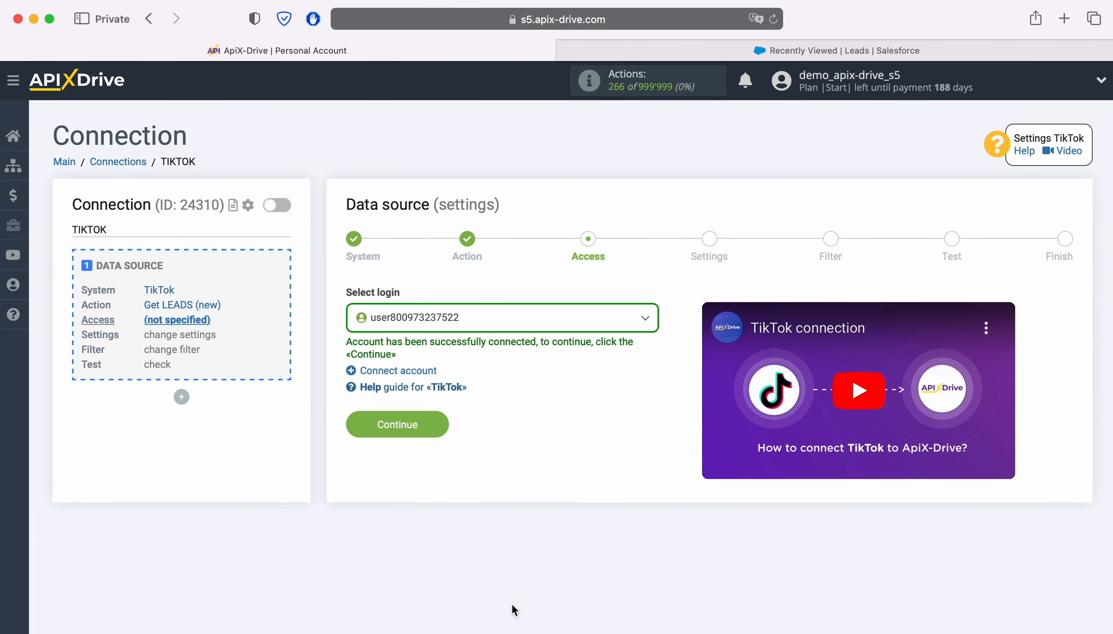
- Choose the newly connected TikTok account as the data source login and continue to the settings
click(492, 323)
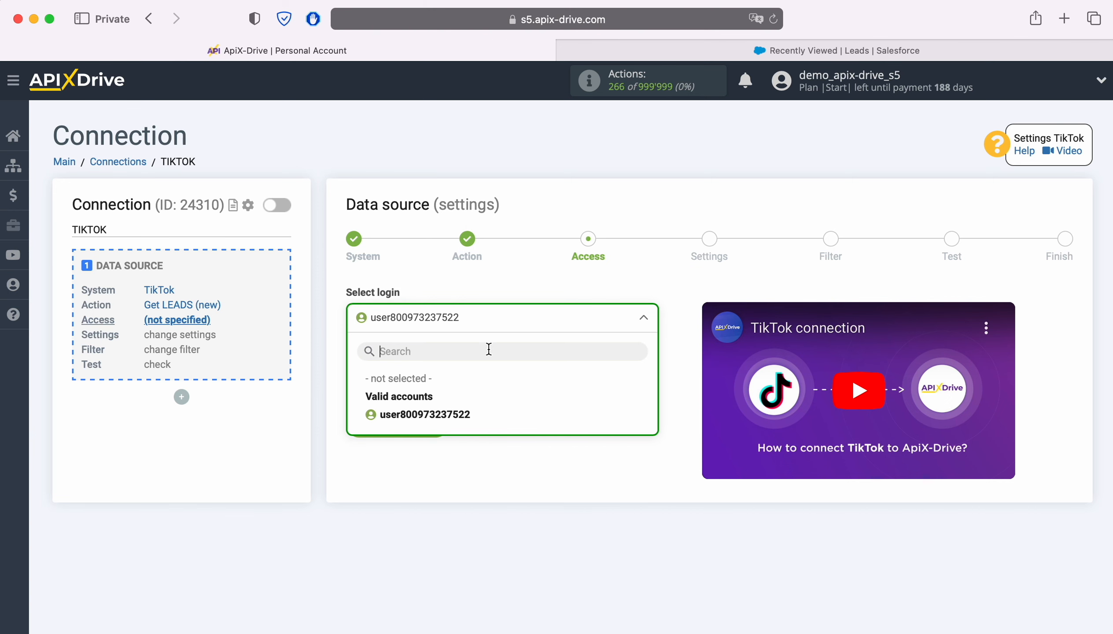
click(464, 416)
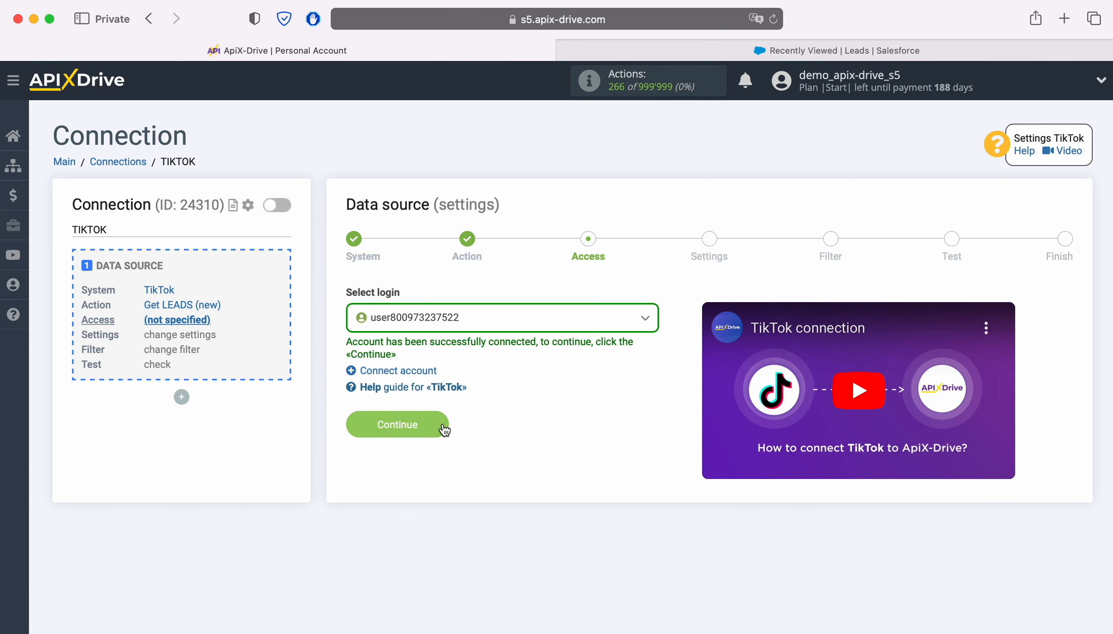
click(442, 424)
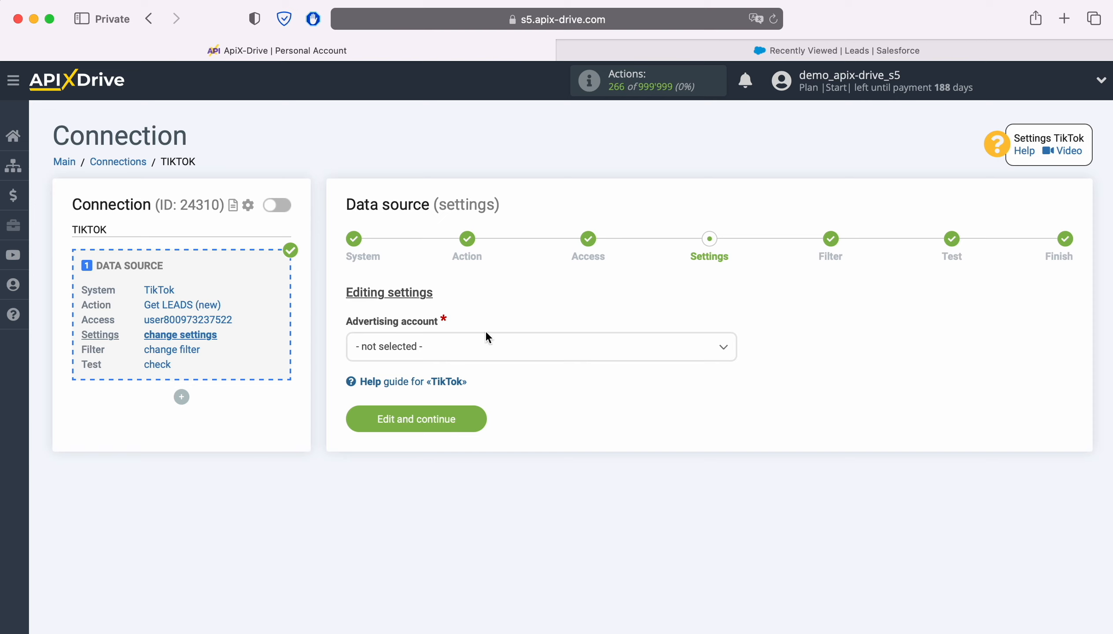
- Set the advertising account to Tik-Tok Page and the page to Tik-Tok Leads, saving the source settings
click(480, 348)
click(423, 424)
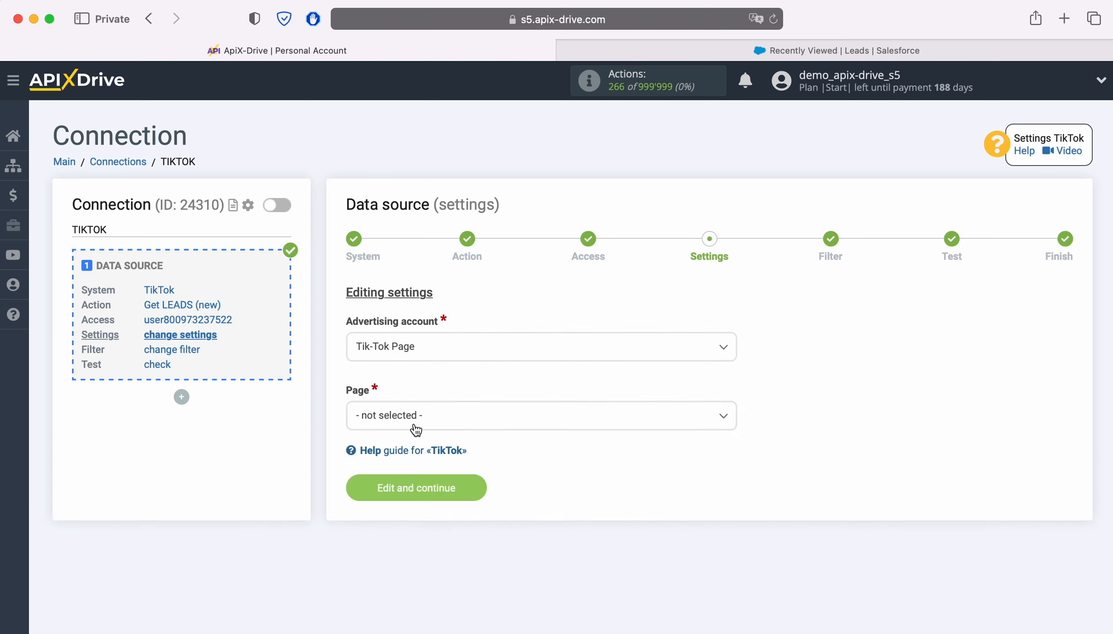
click(451, 424)
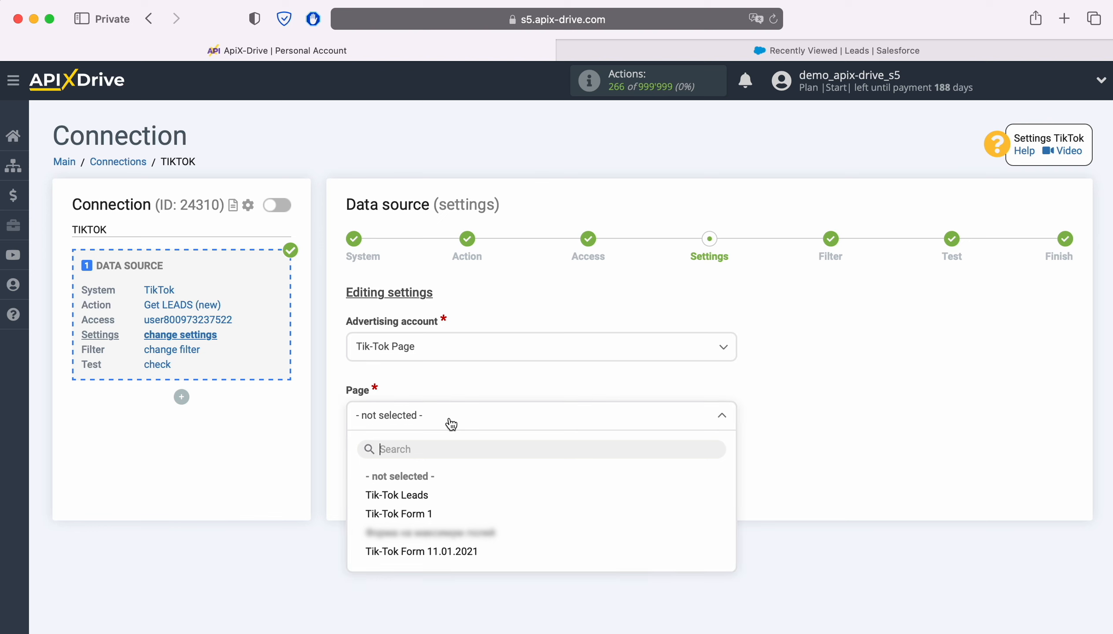
click(409, 495)
click(477, 489)
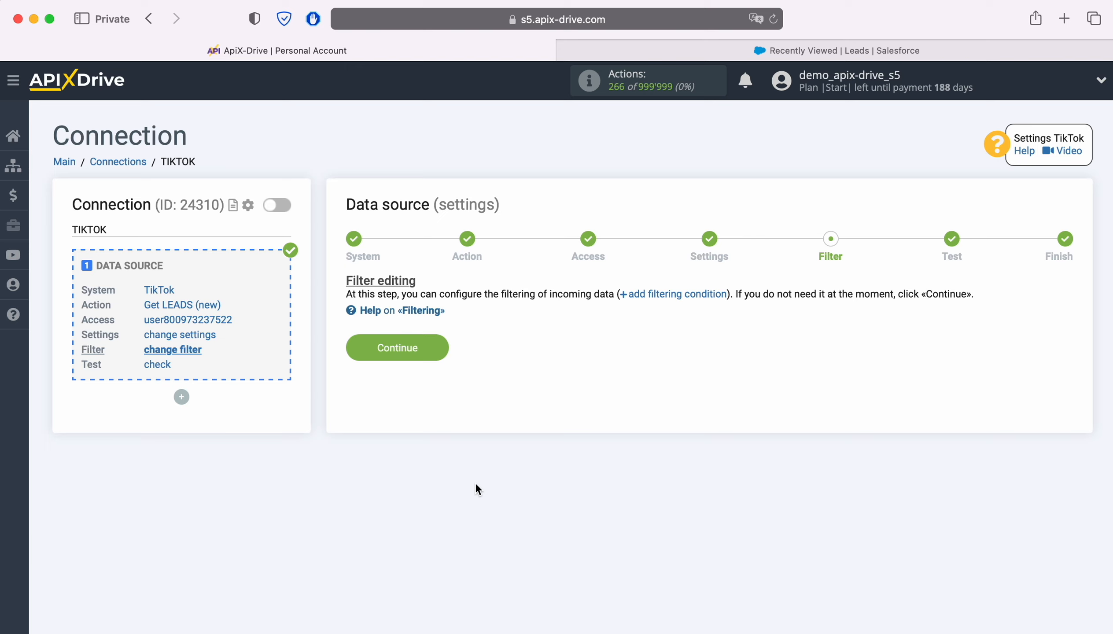
- Continue without a filter, load test data from TikTok, and complete the data source setup
click(440, 350)
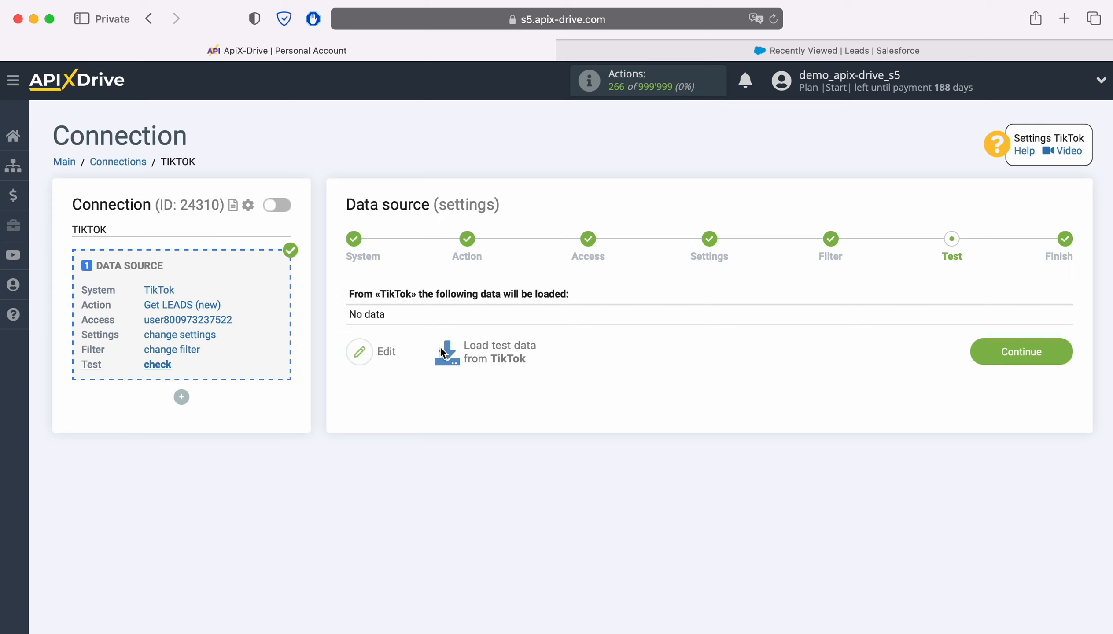
click(493, 353)
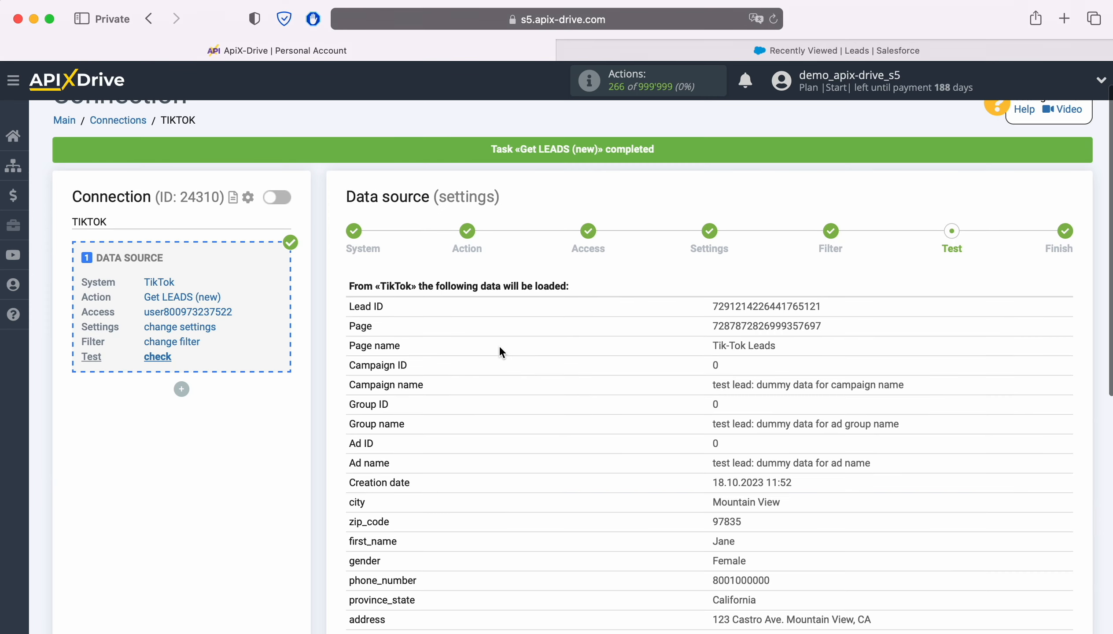
scroll(501, 349, down, 3)
scroll(499, 348, down, 2)
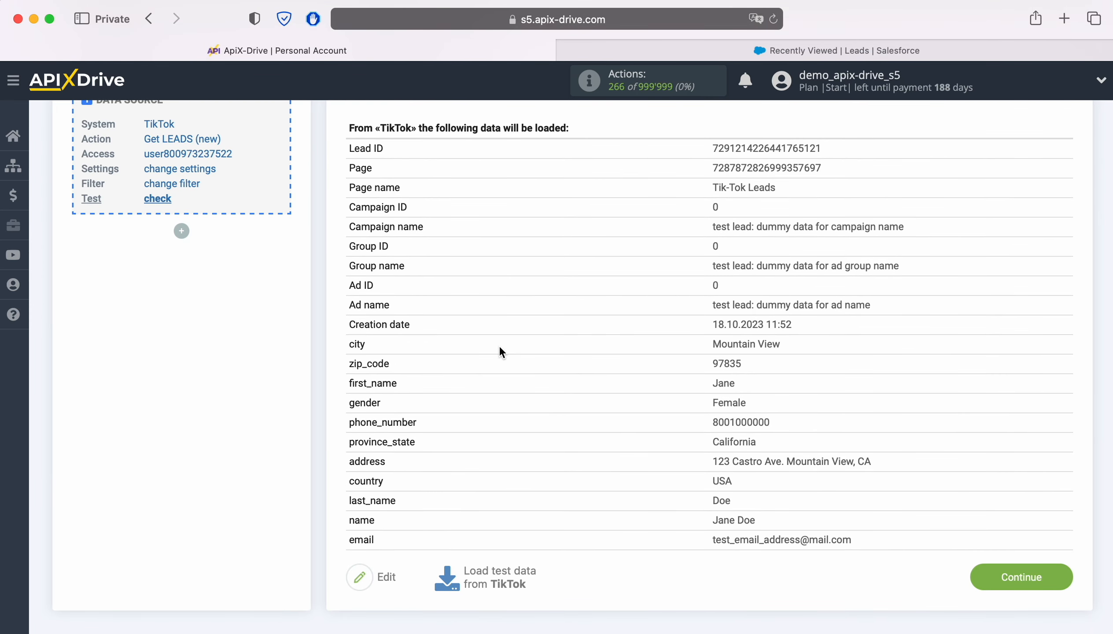
click(1068, 577)
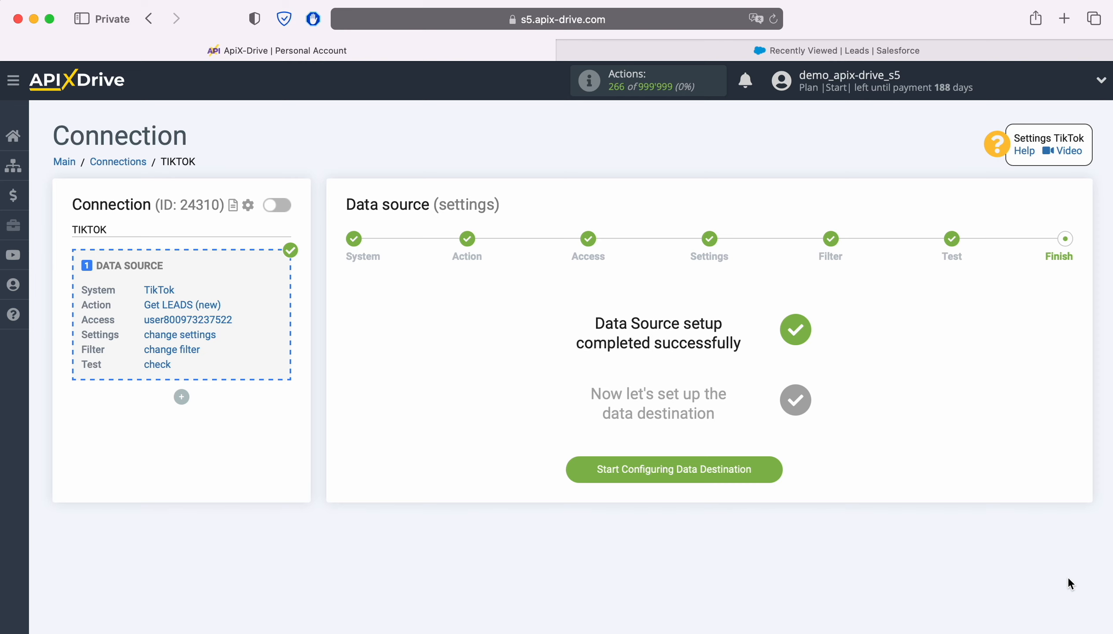
- Start configuring the data destination, choose Salesforce CRM as its system and continue to the action selection
click(771, 469)
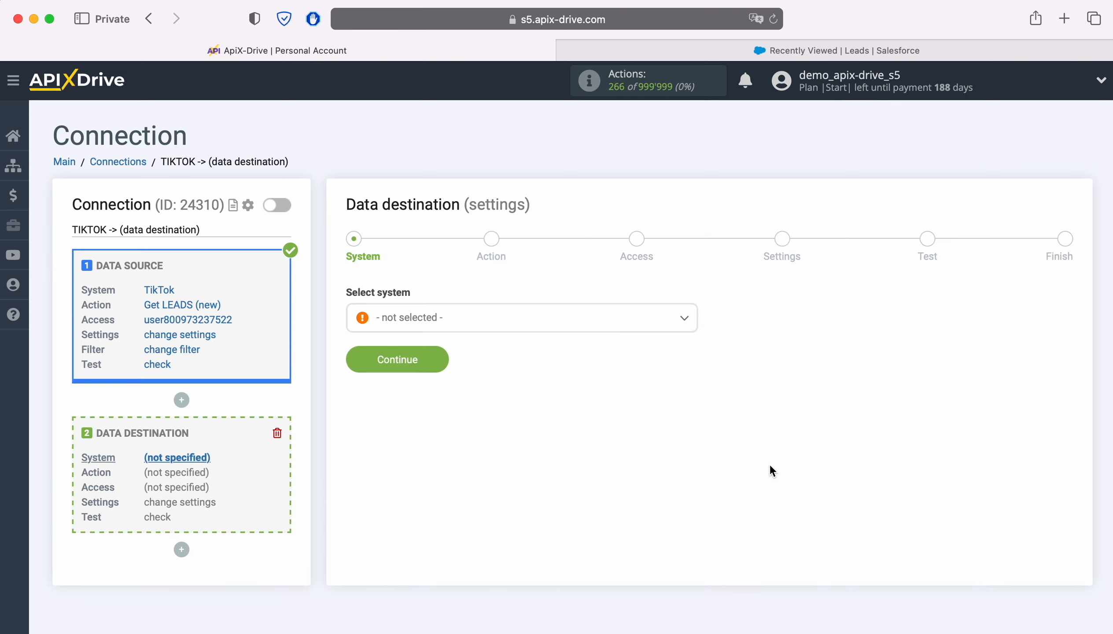
click(488, 329)
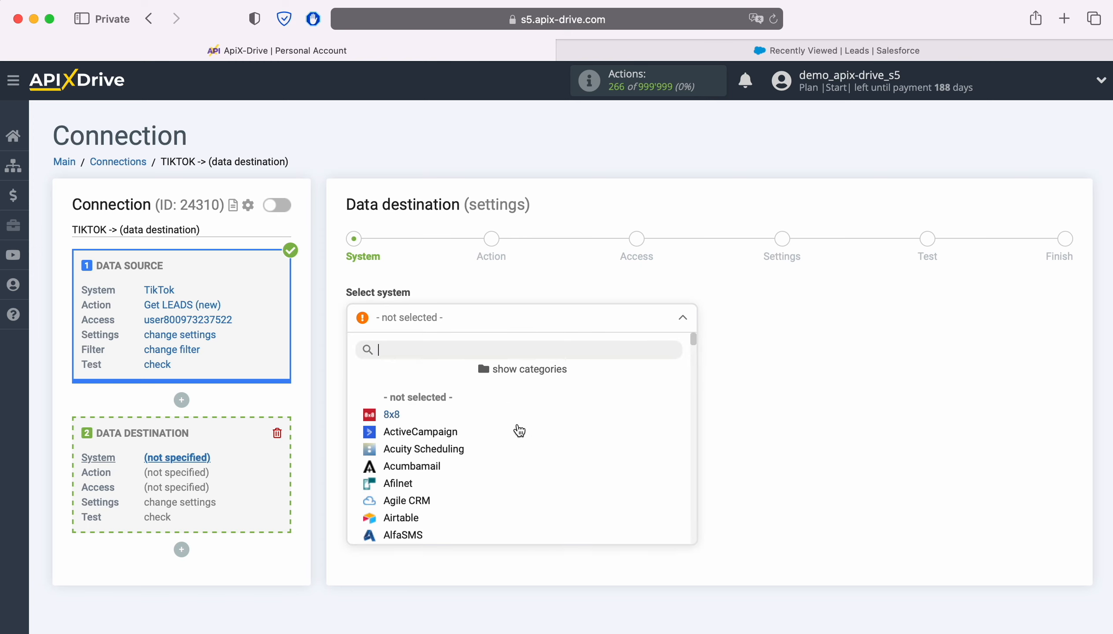
scroll(579, 450, down, 10)
scroll(581, 450, down, 15)
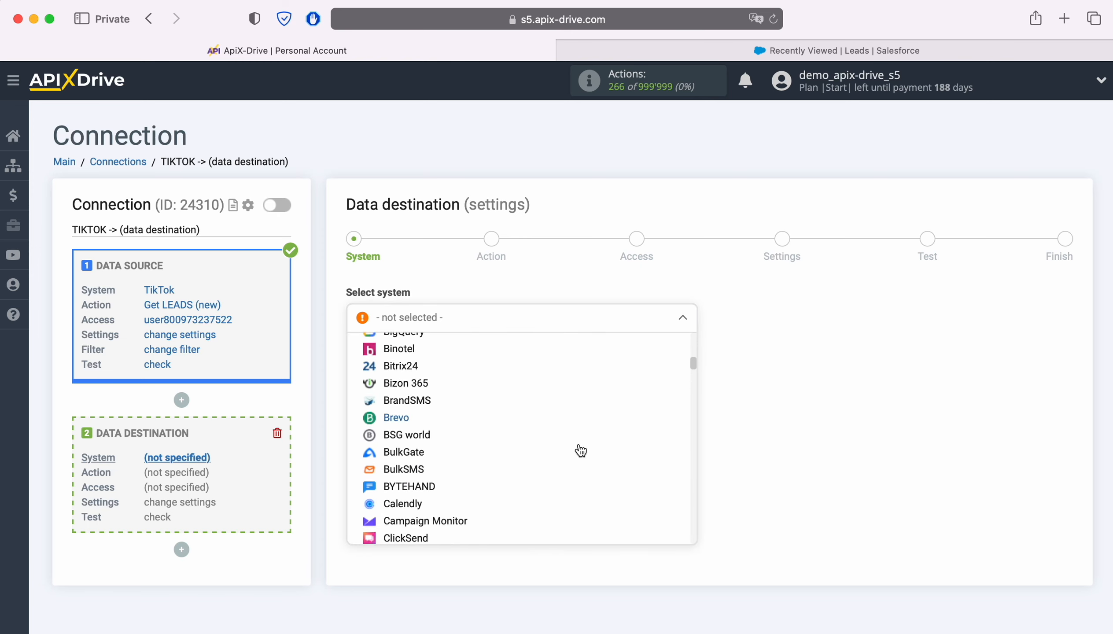
scroll(581, 451, down, 15)
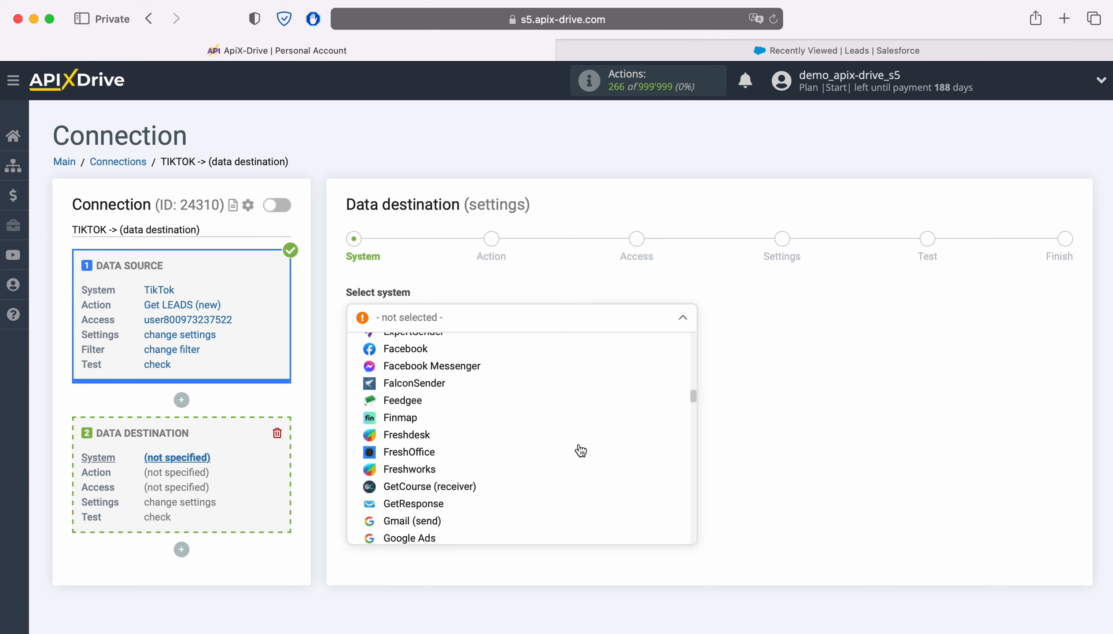
scroll(581, 451, down, 15)
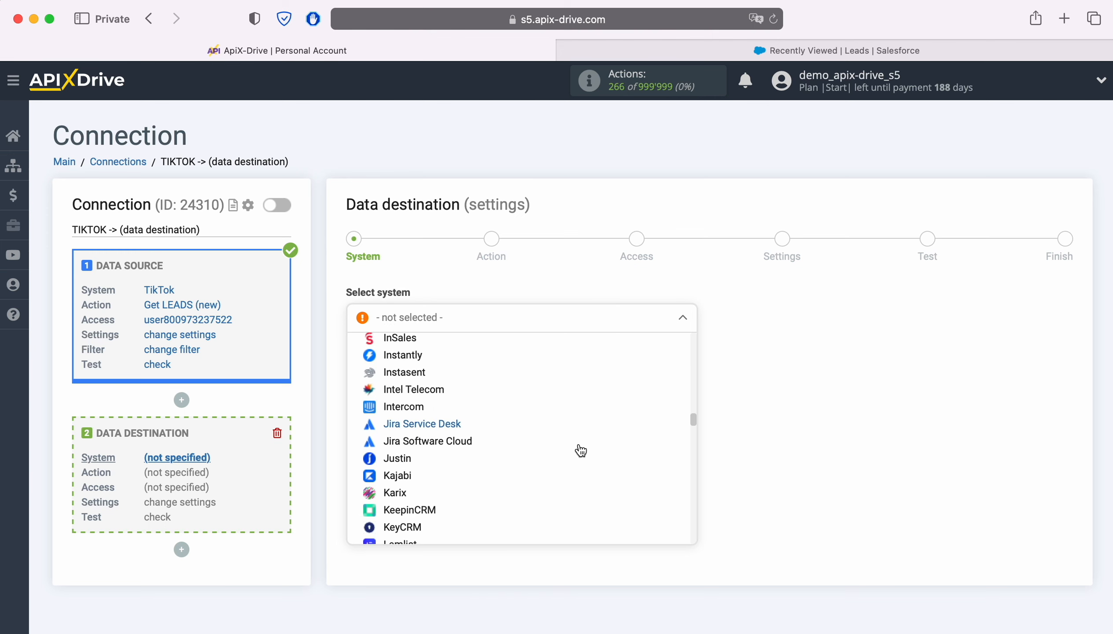
scroll(581, 451, down, 15)
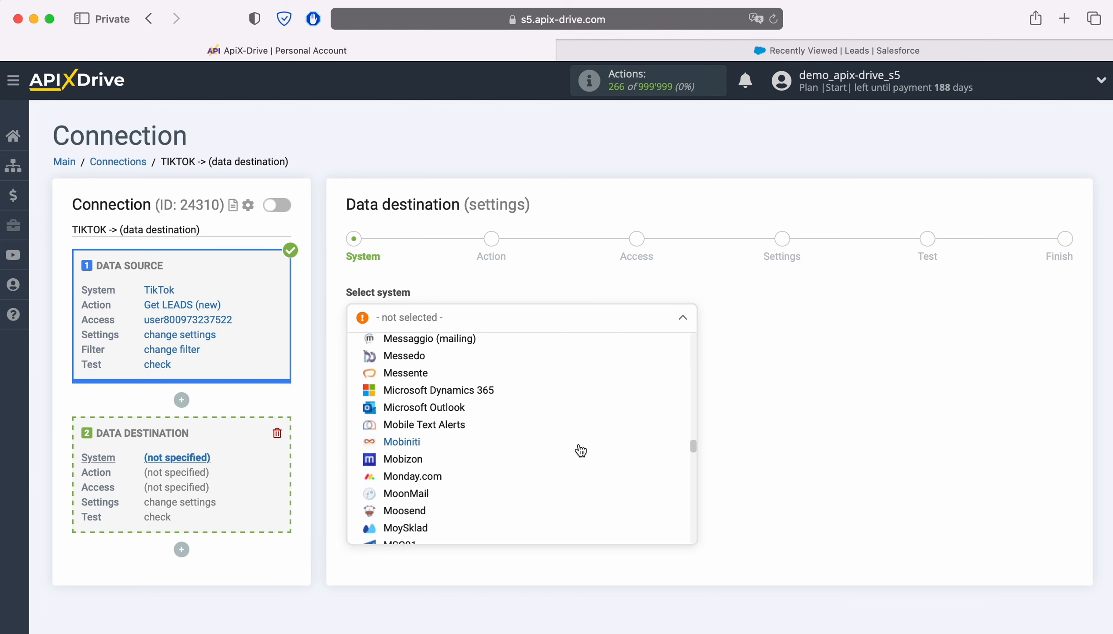
scroll(581, 450, down, 5)
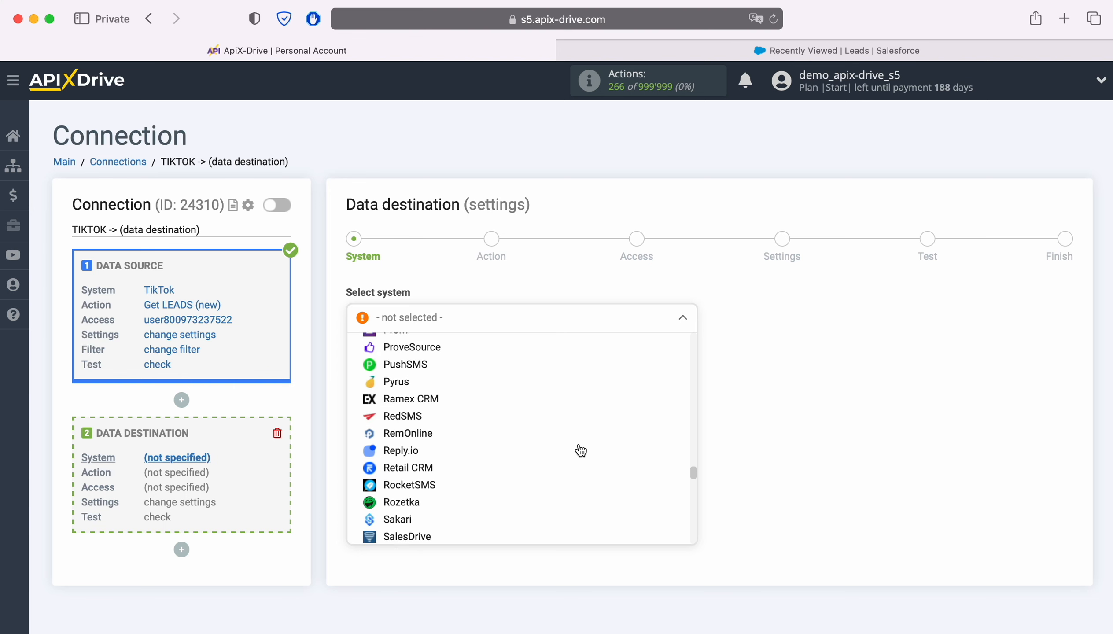
click(435, 437)
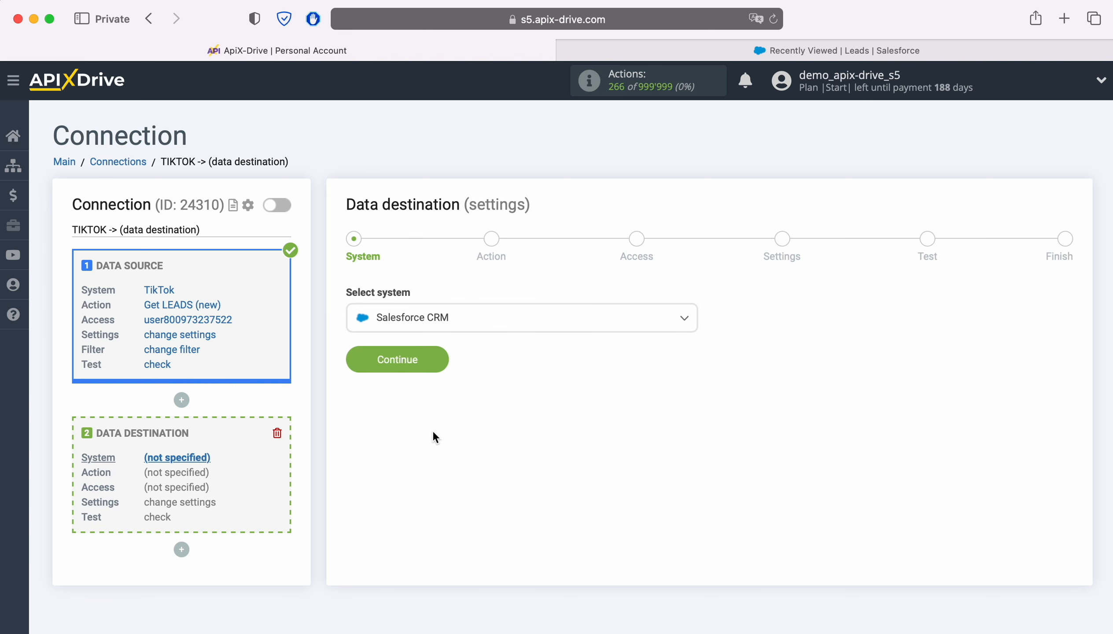
click(445, 360)
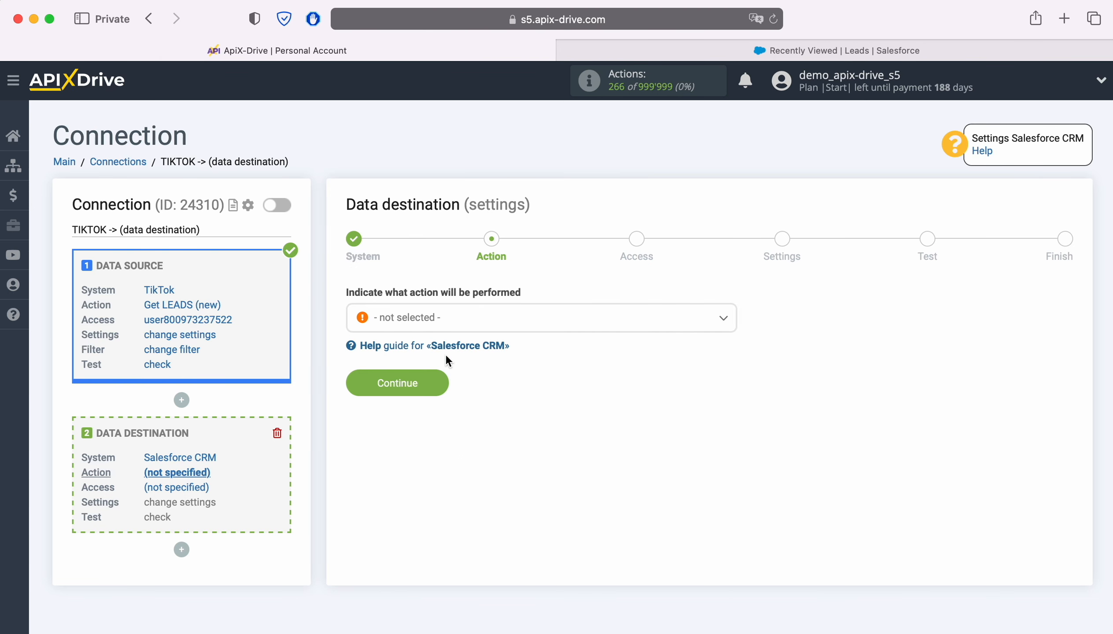
- Set the Salesforce CRM destination action to Create LEAD and continue to the access settings
click(534, 331)
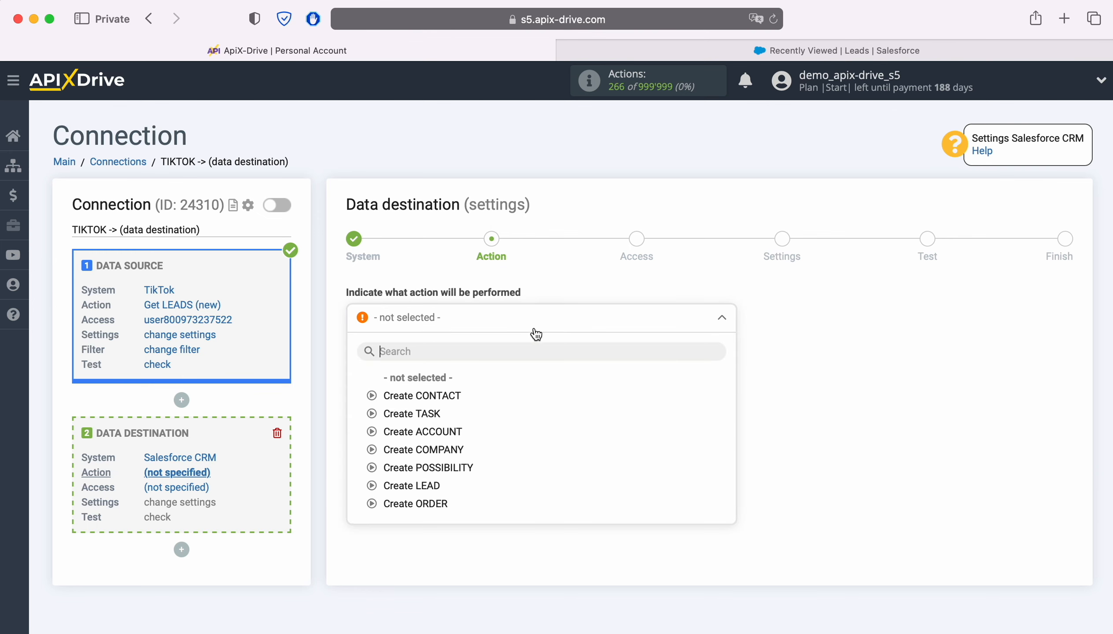
click(432, 486)
click(437, 384)
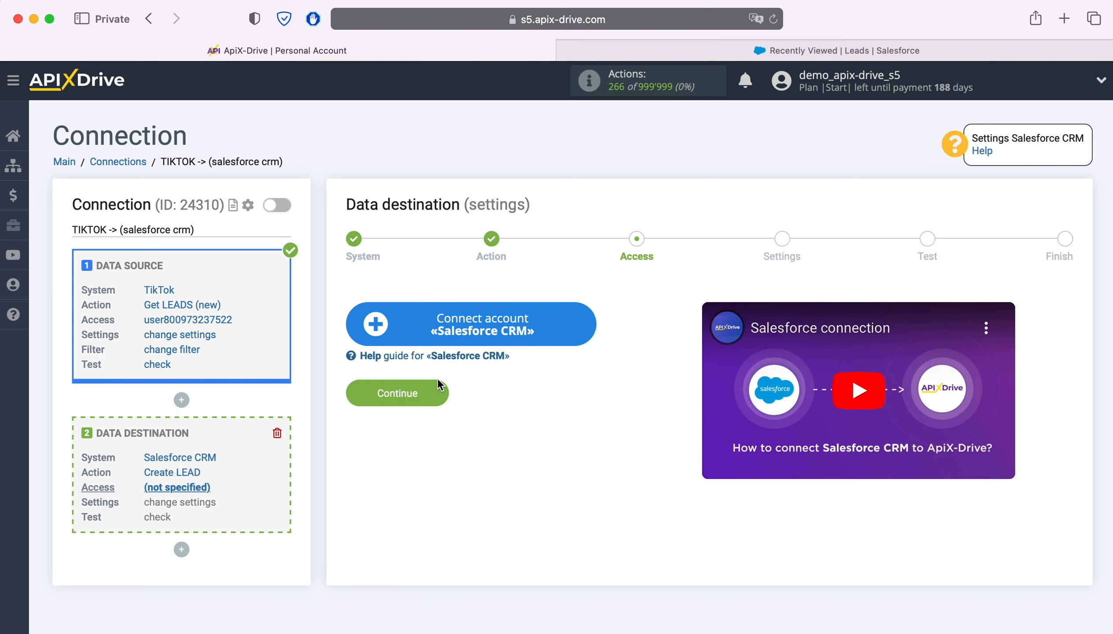
- Connect a Salesforce CRM account by entering the account's username and password and logging in
click(581, 329)
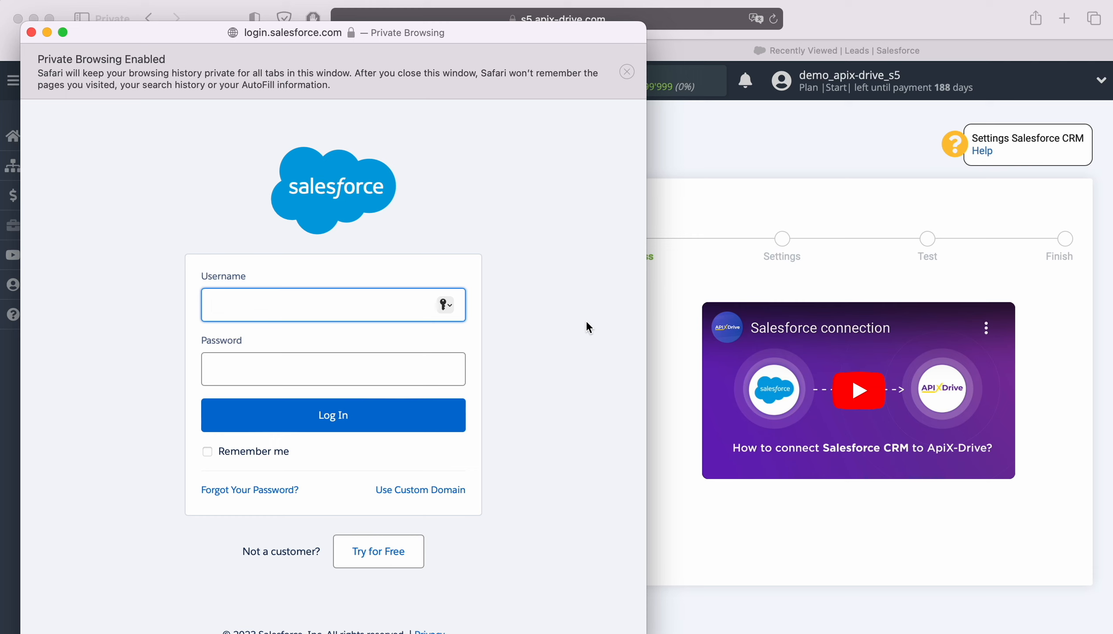
right_click(339, 298)
click(373, 345)
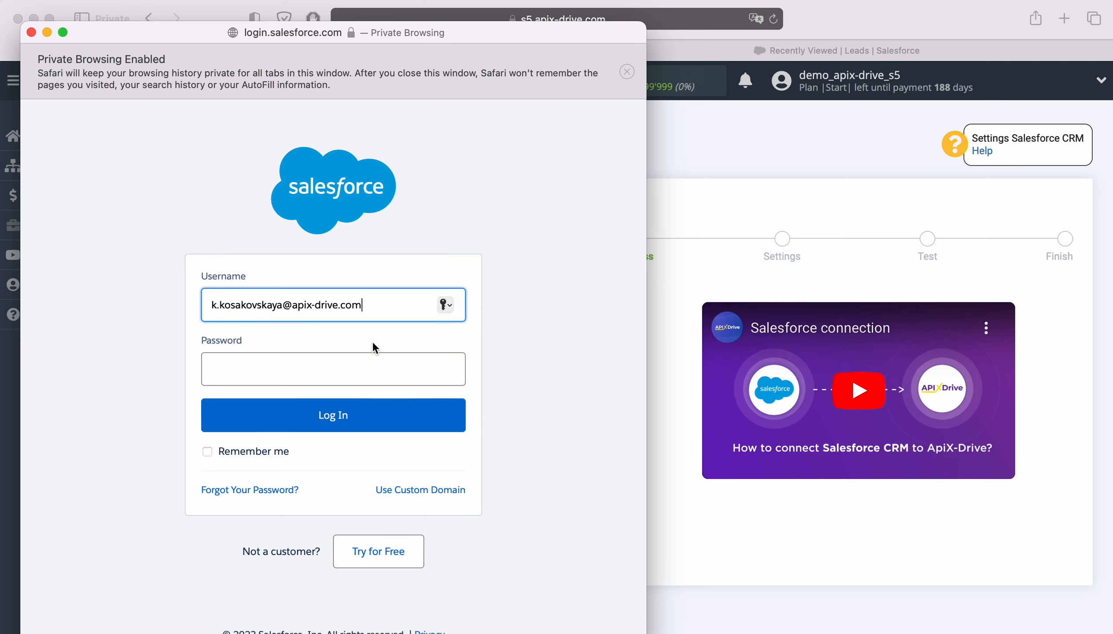
click(326, 373)
text(•••••••••••)
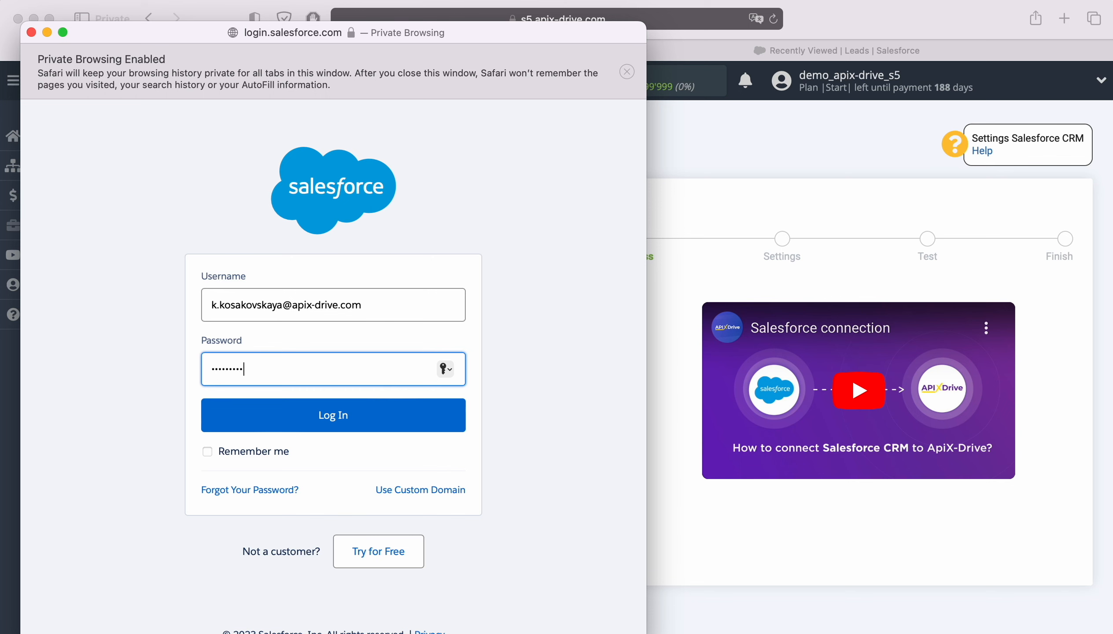
text(••)
click(358, 415)
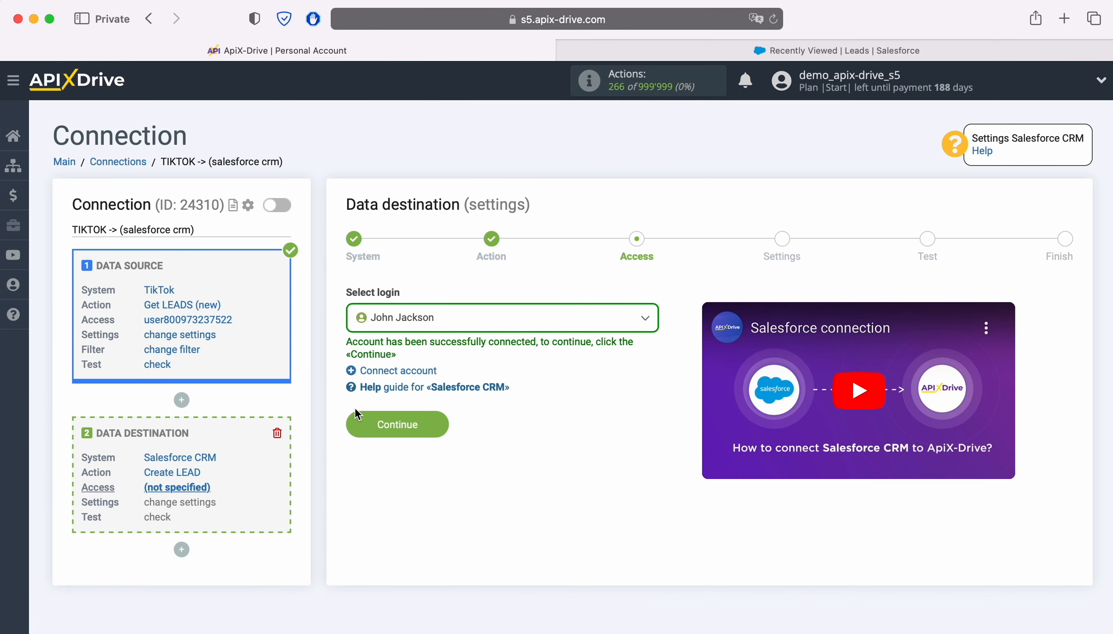
- Choose the newly connected Salesforce account as the data destination login and continue to the field settings
click(463, 326)
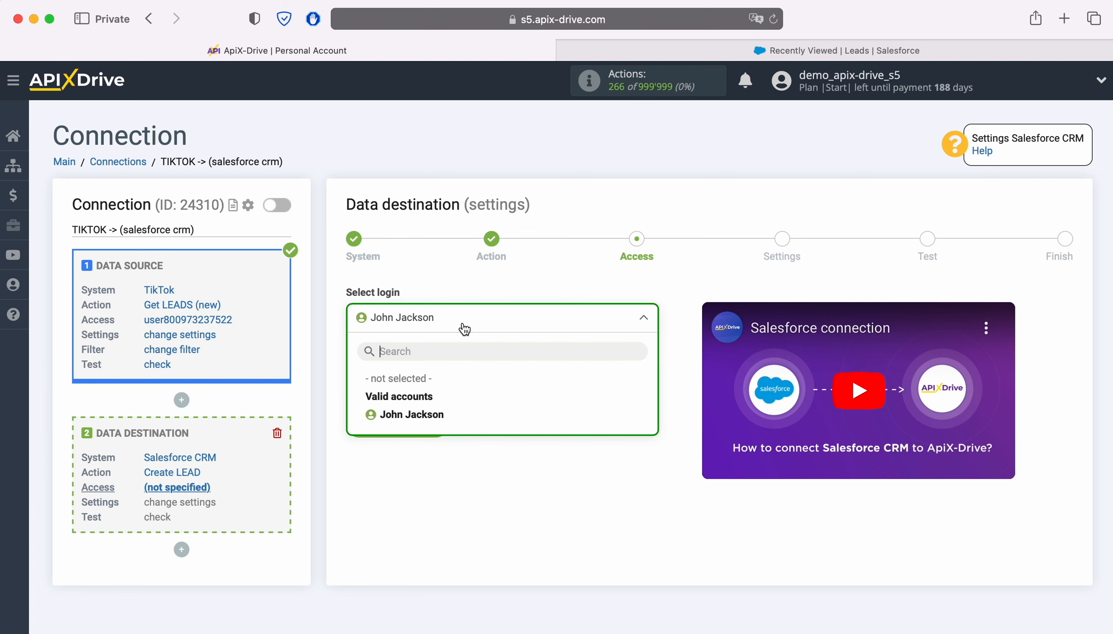
click(439, 415)
click(440, 422)
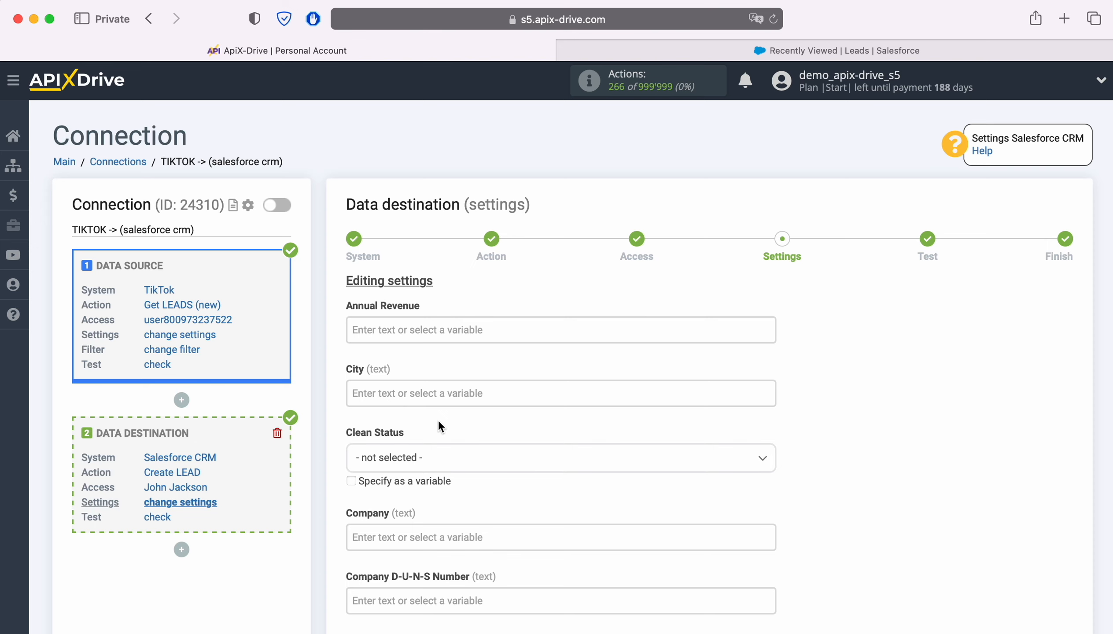
- Map the Salesforce lead's Email field to the TikTok email variable
scroll(832, 420, down, 7)
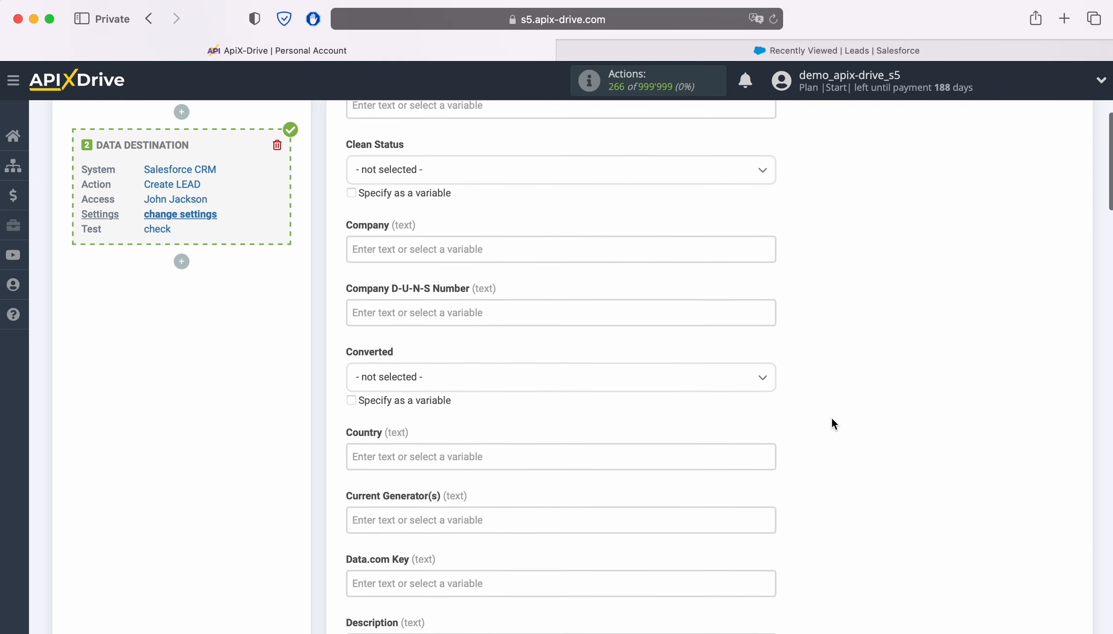
scroll(832, 419, down, 4)
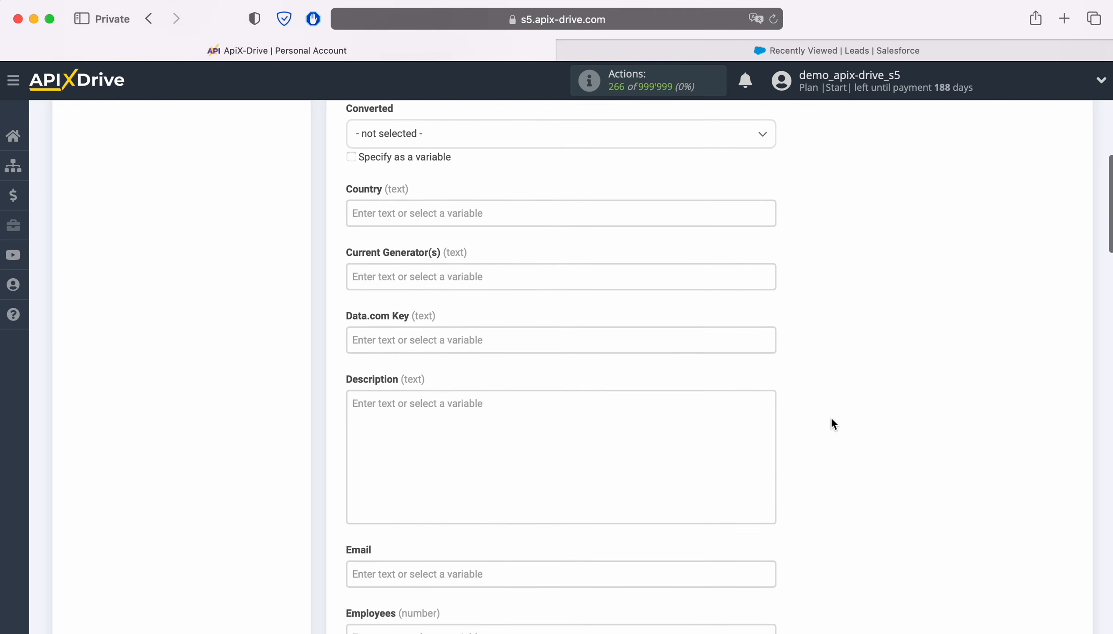
click(564, 472)
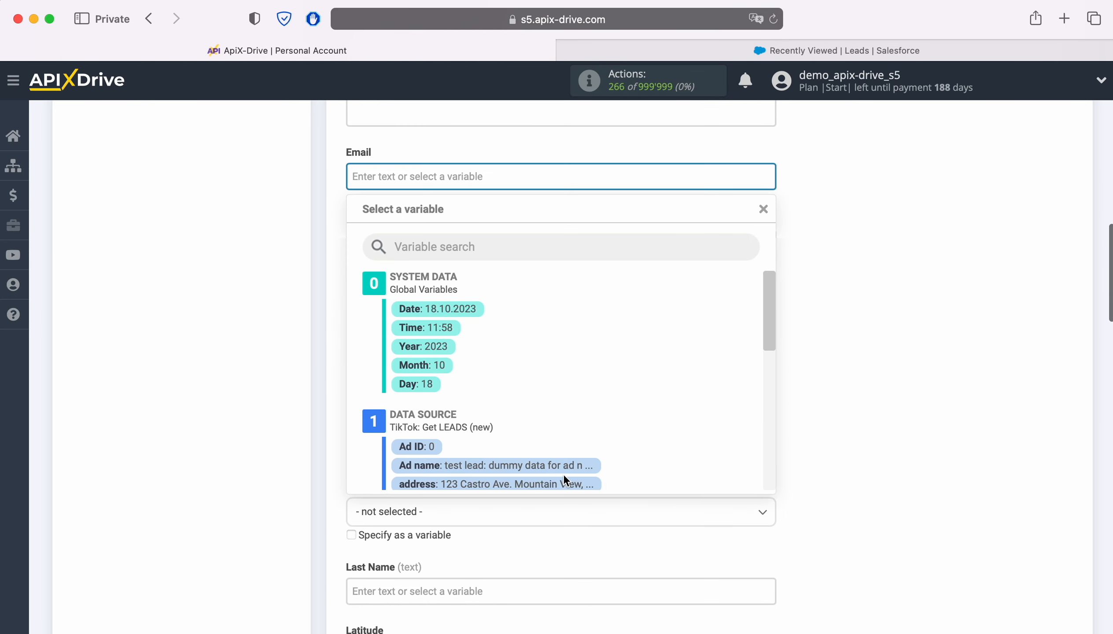
scroll(660, 406, down, 4)
scroll(660, 413, down, 1)
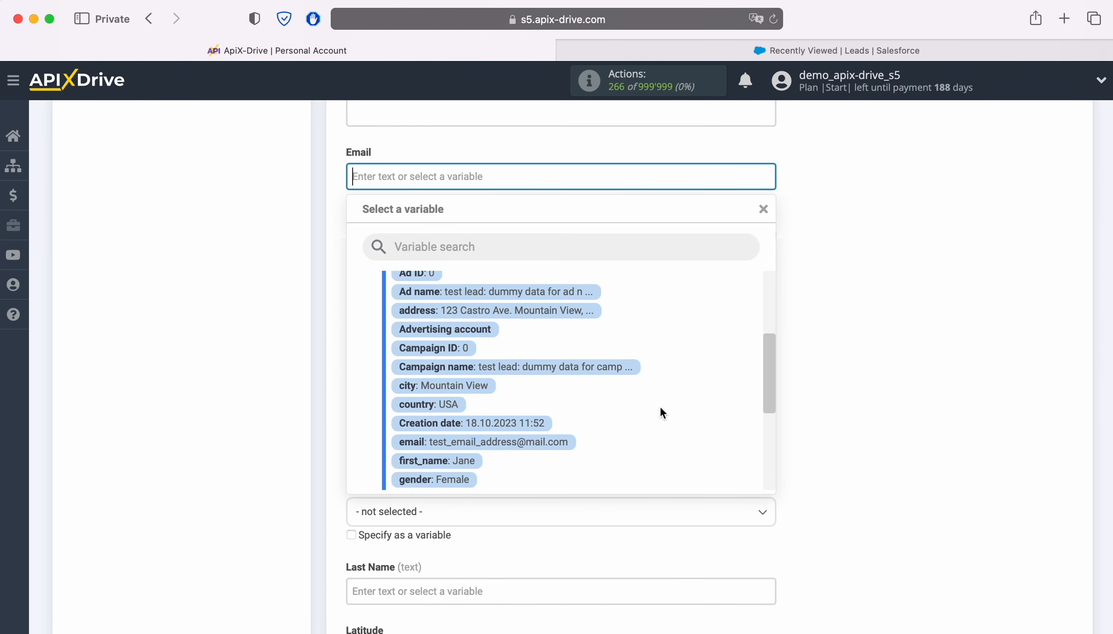
click(564, 442)
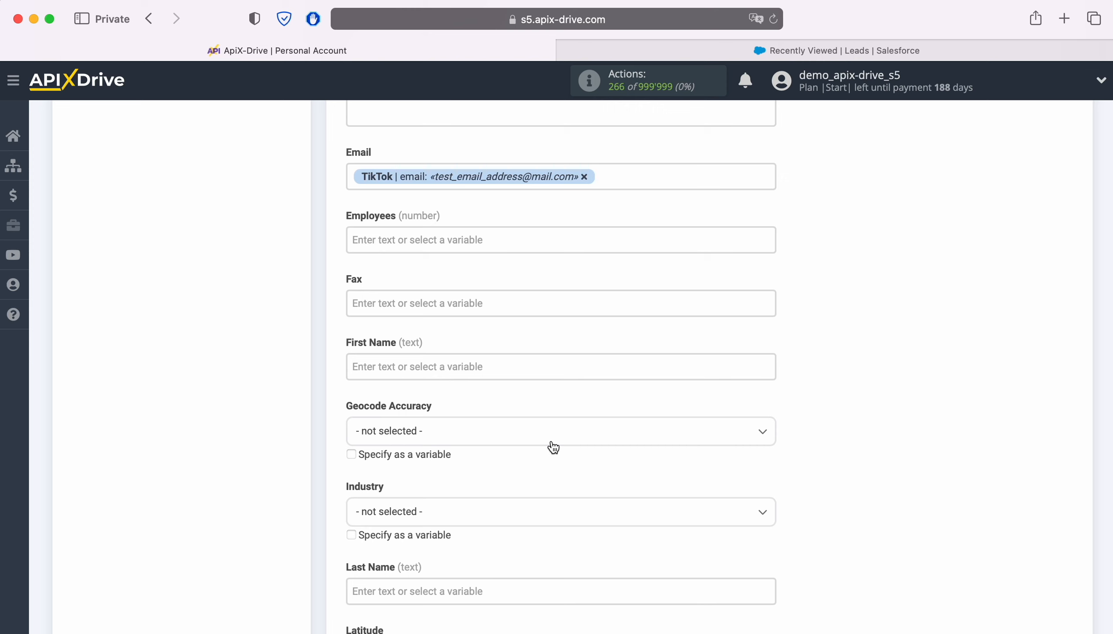
- Set the Salesforce lead's Clean Status to In Sync
scroll(553, 447, up, 10)
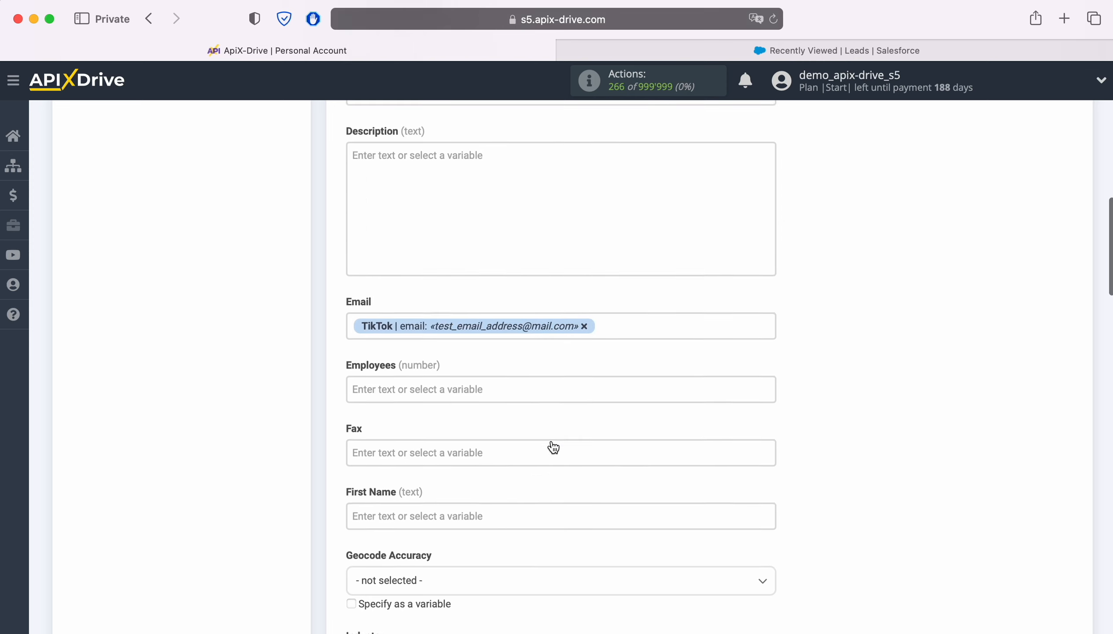
scroll(553, 446, up, 5)
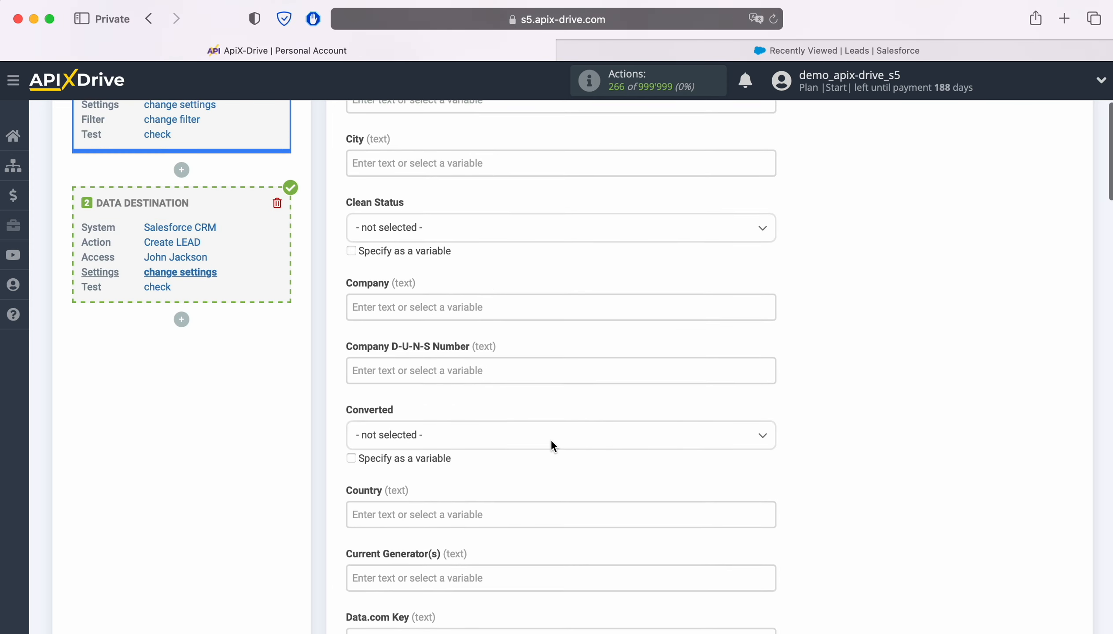
click(449, 289)
click(395, 374)
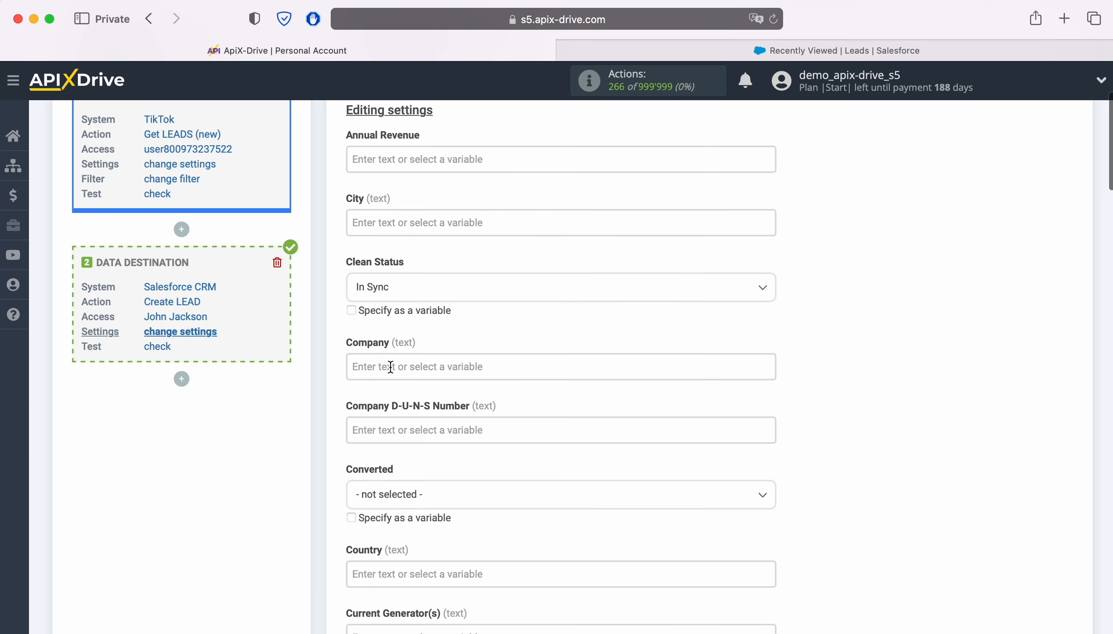
- Map the Salesforce lead's Company field to the TikTok Page name variable
click(390, 365)
scroll(706, 378, down, 4)
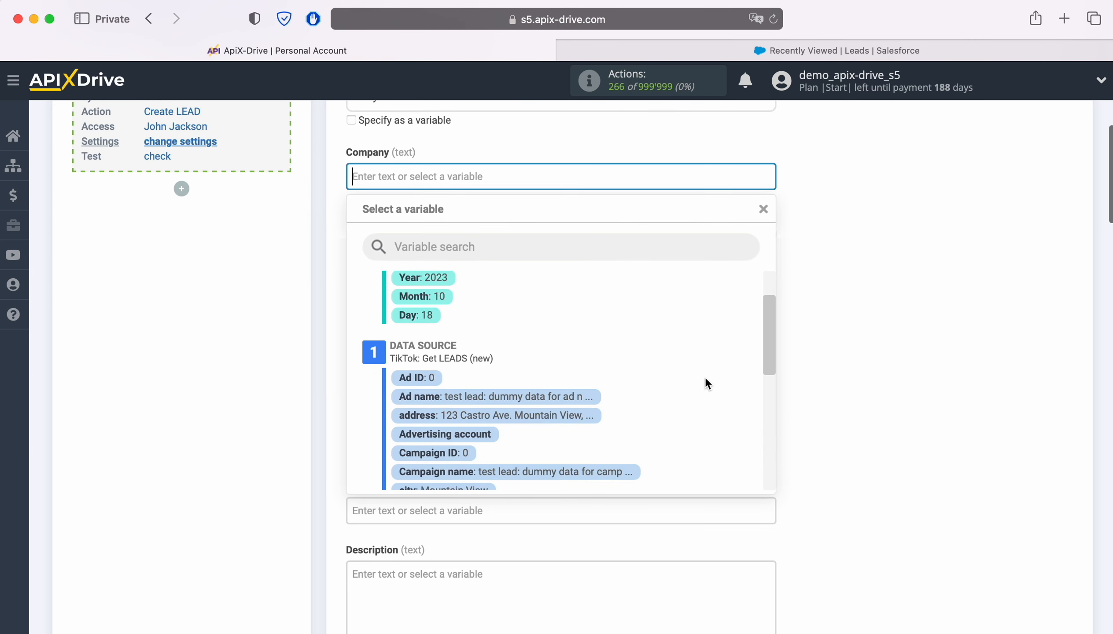
scroll(705, 383, down, 4)
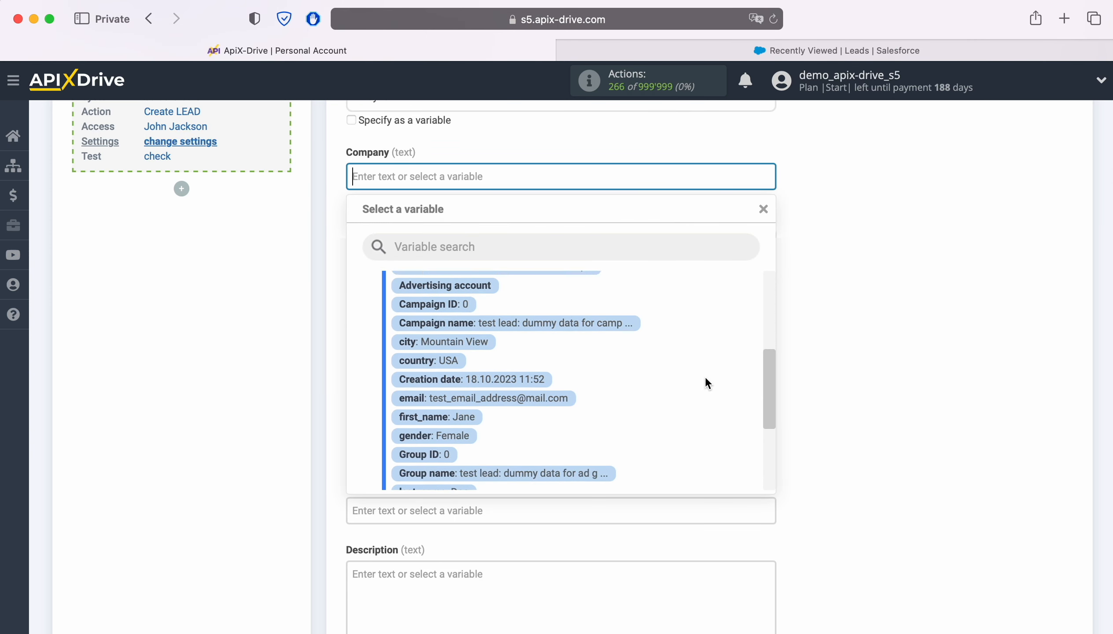
scroll(705, 376, down, 2)
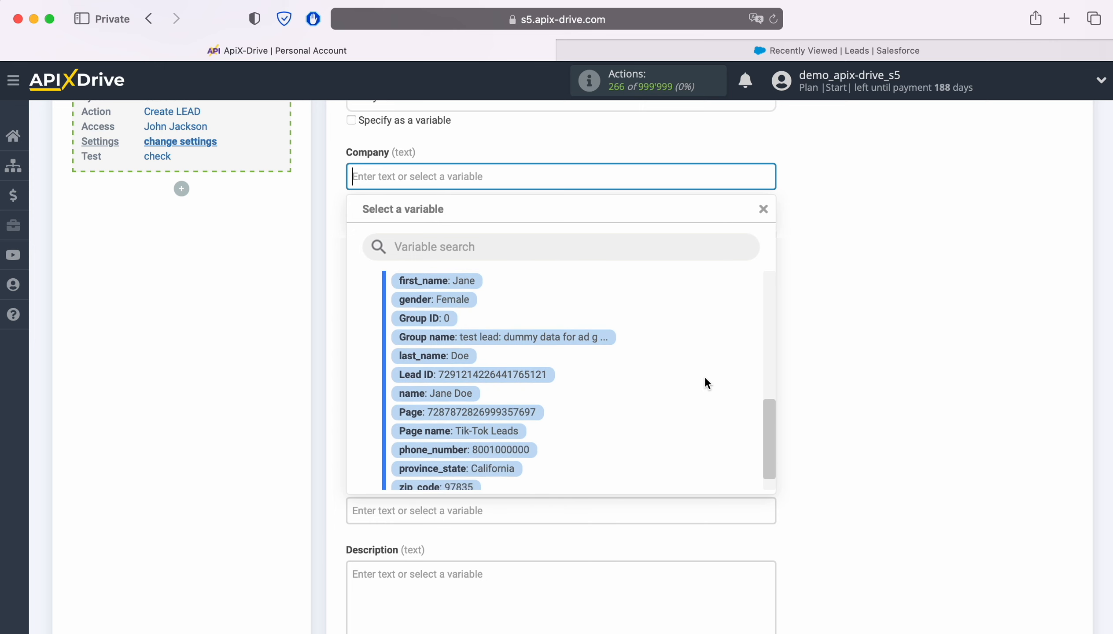
click(503, 421)
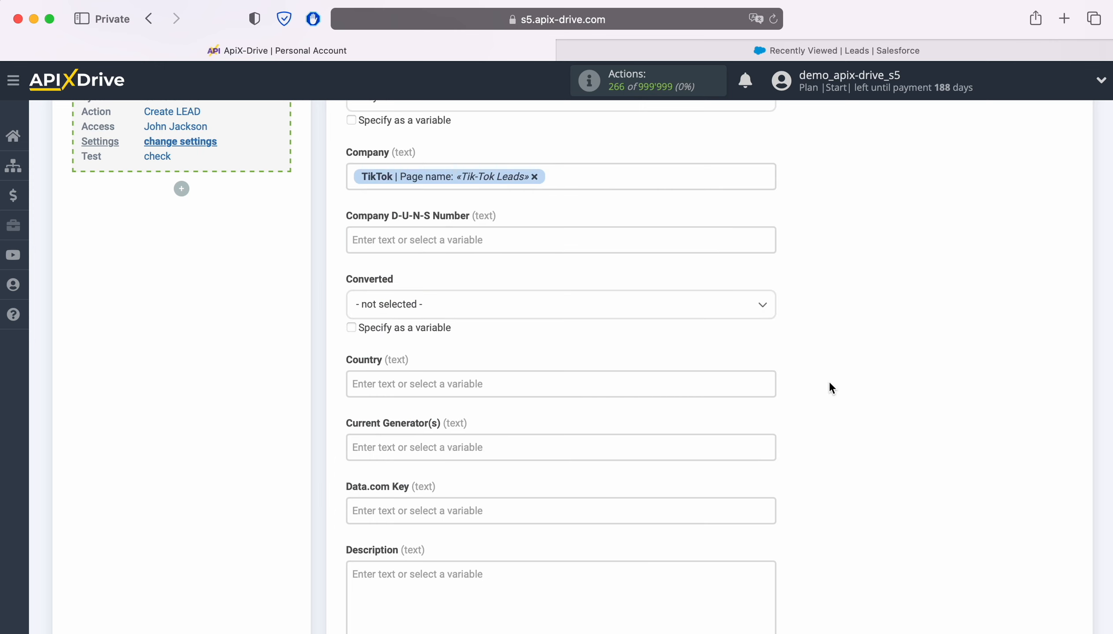
- Map the Salesforce lead's First Name field to the TikTok first_name variable
scroll(829, 380, down, 6)
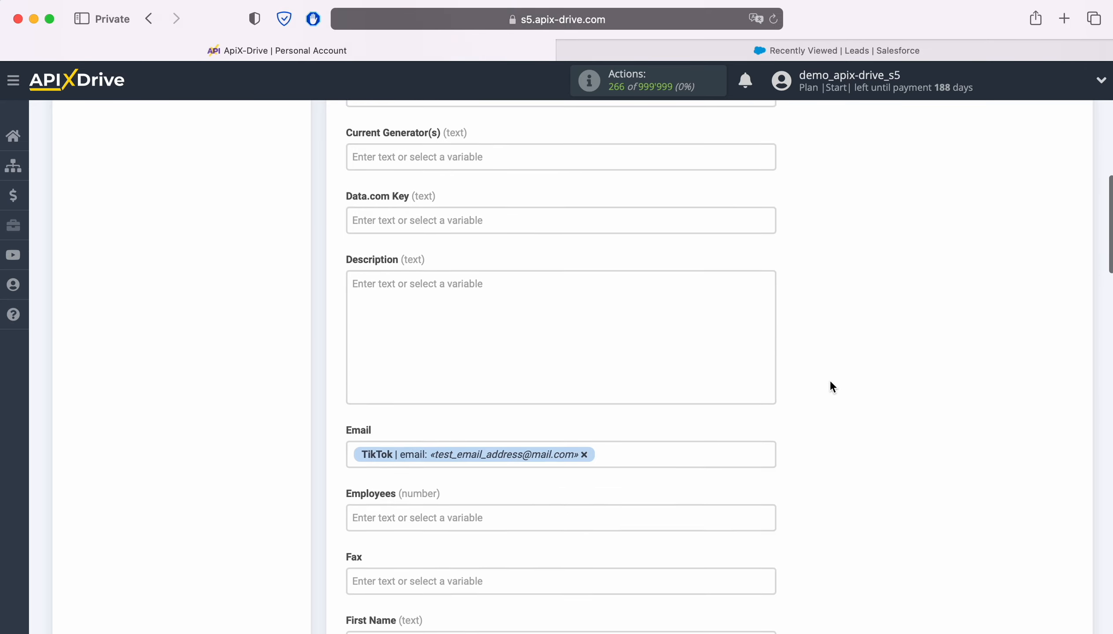
scroll(830, 379, down, 6)
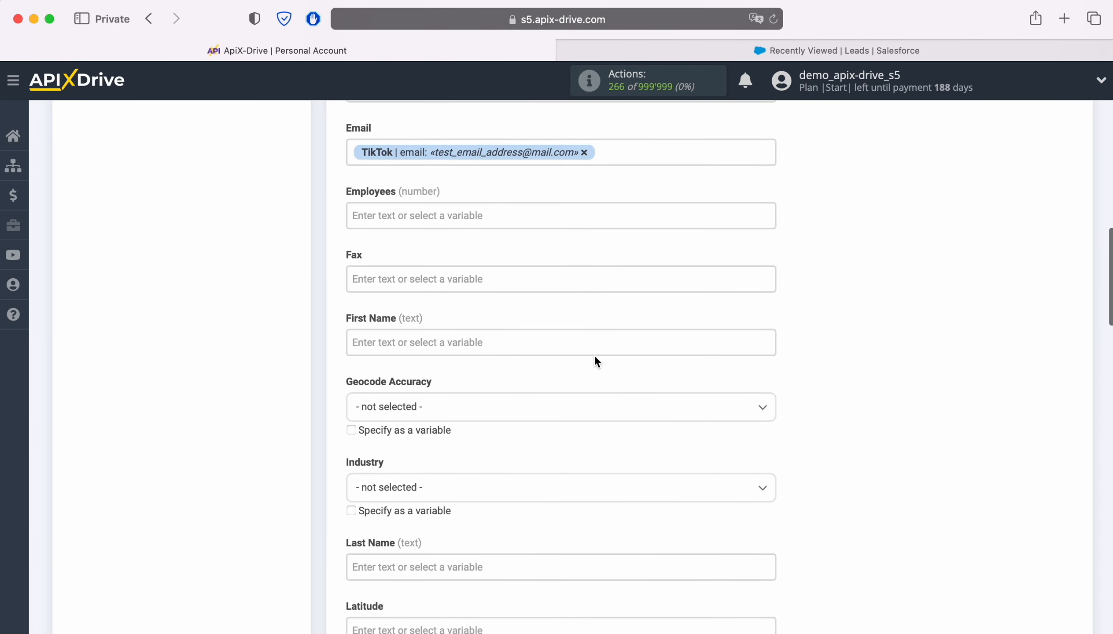
click(592, 351)
scroll(683, 406, down, 4)
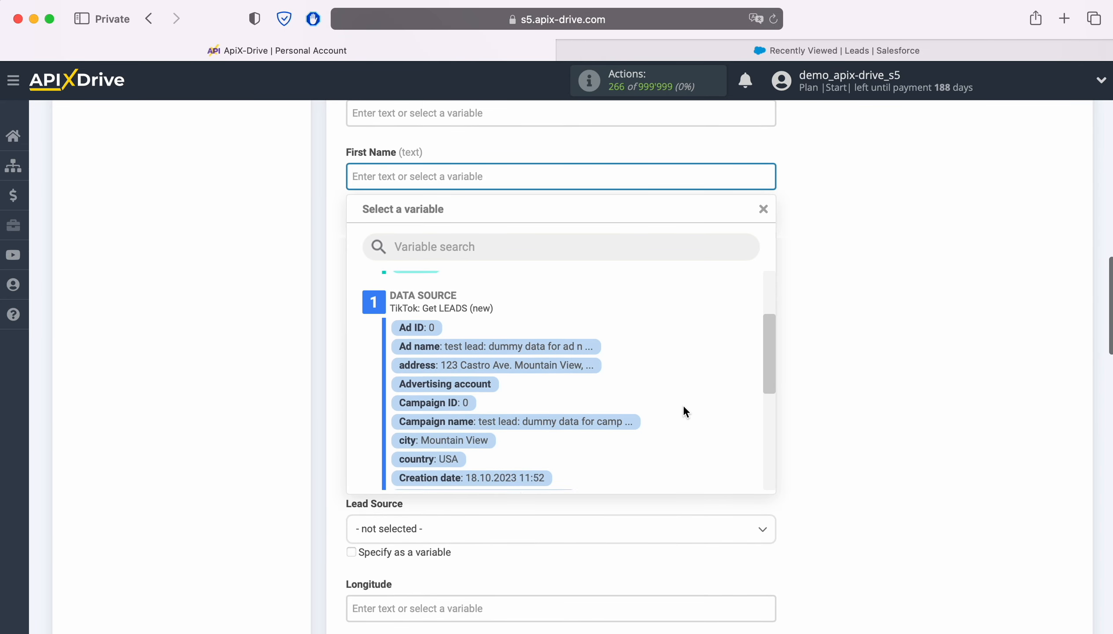
scroll(682, 404, down, 3)
click(461, 409)
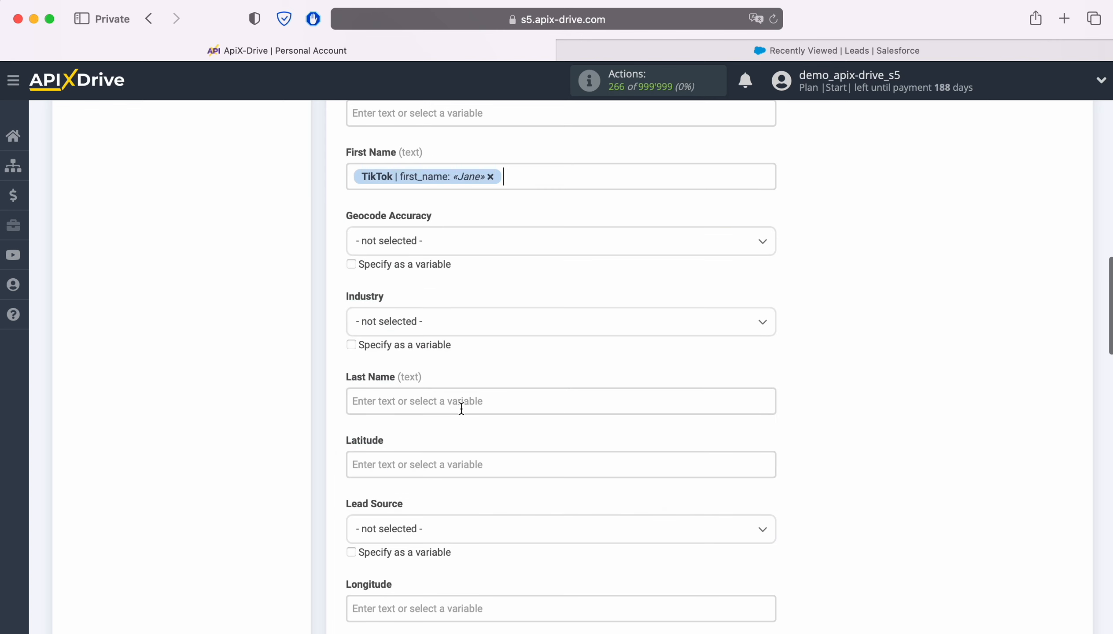
- Map the Salesforce lead's Last Name field to the TikTok last_name variable
scroll(477, 410, down, 2)
click(469, 345)
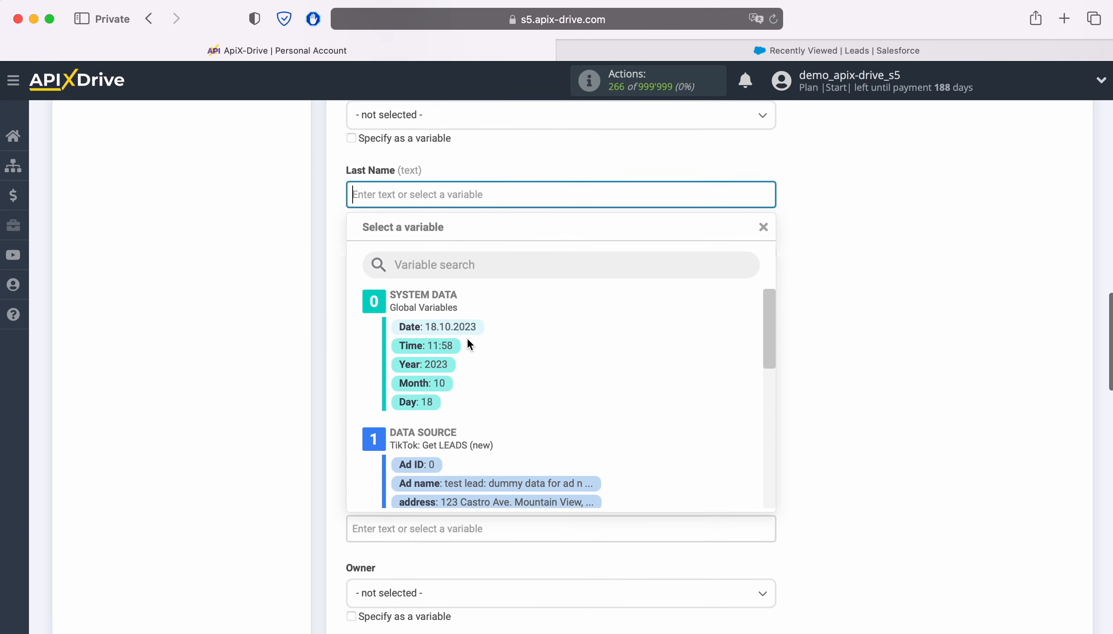
scroll(657, 410, down, 5)
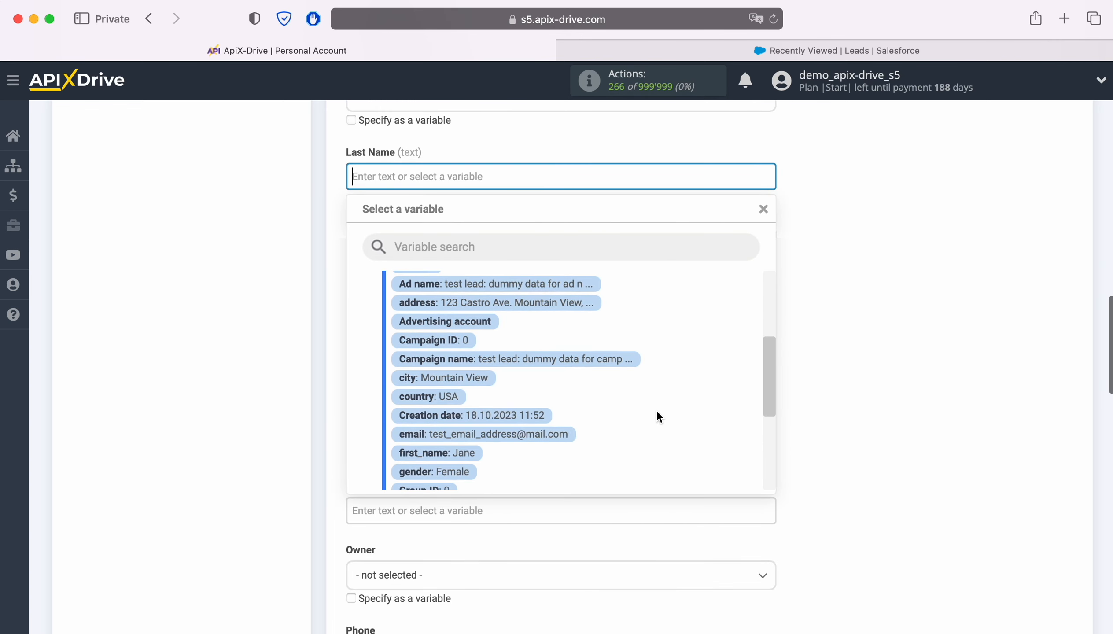
scroll(657, 409, down, 3)
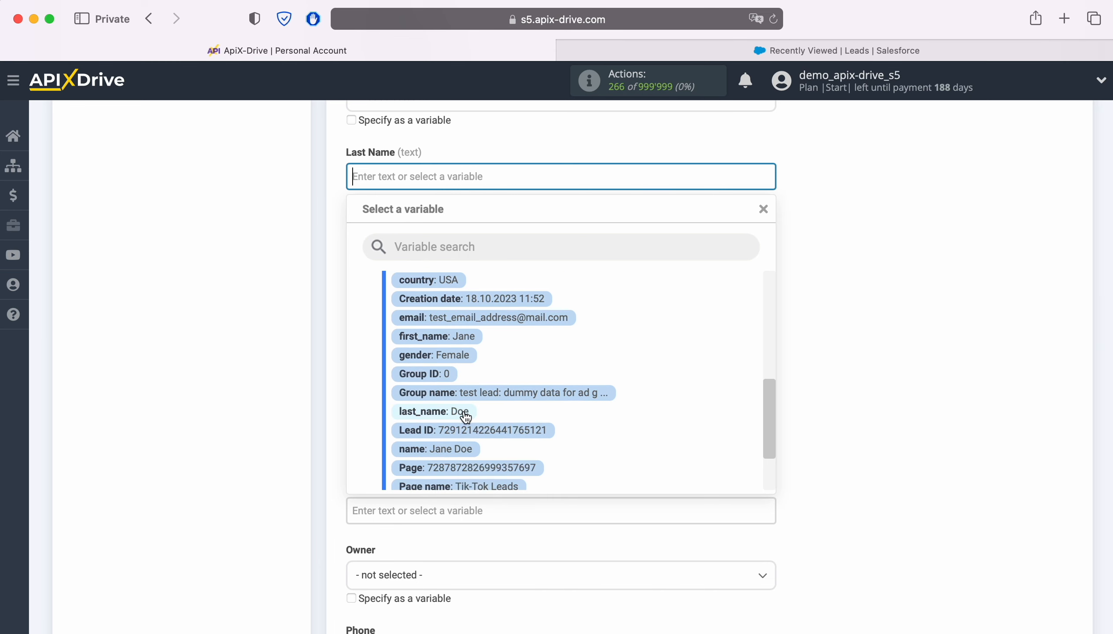
click(506, 411)
- Map the Salesforce lead's Mobile Phone field to the TikTok phone_number variable
scroll(657, 410, down, 3)
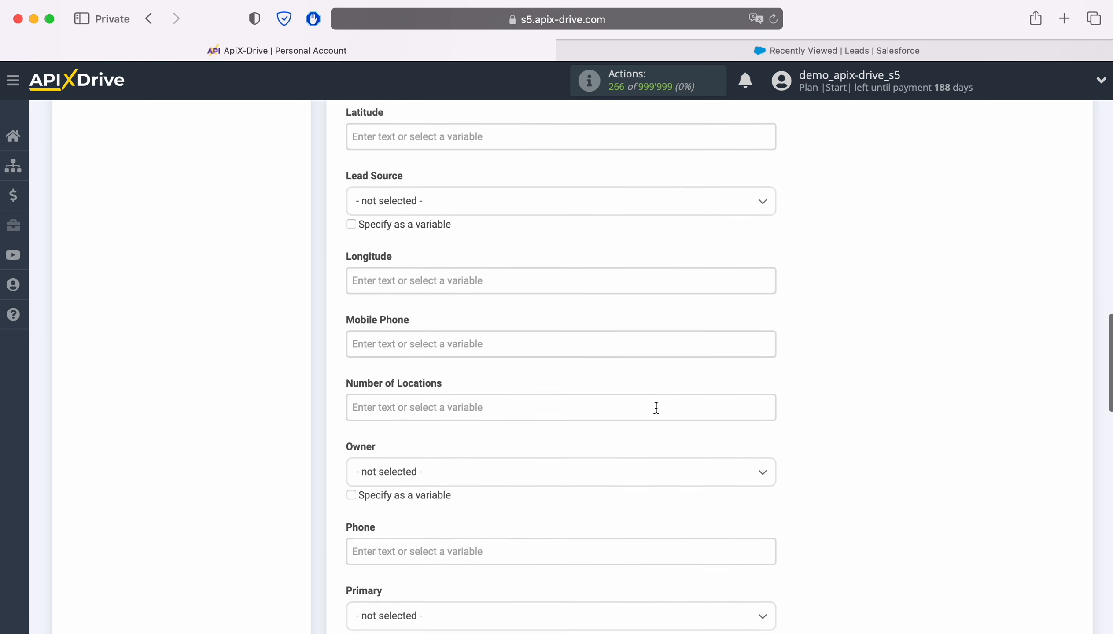
click(522, 294)
scroll(528, 310, down, 2)
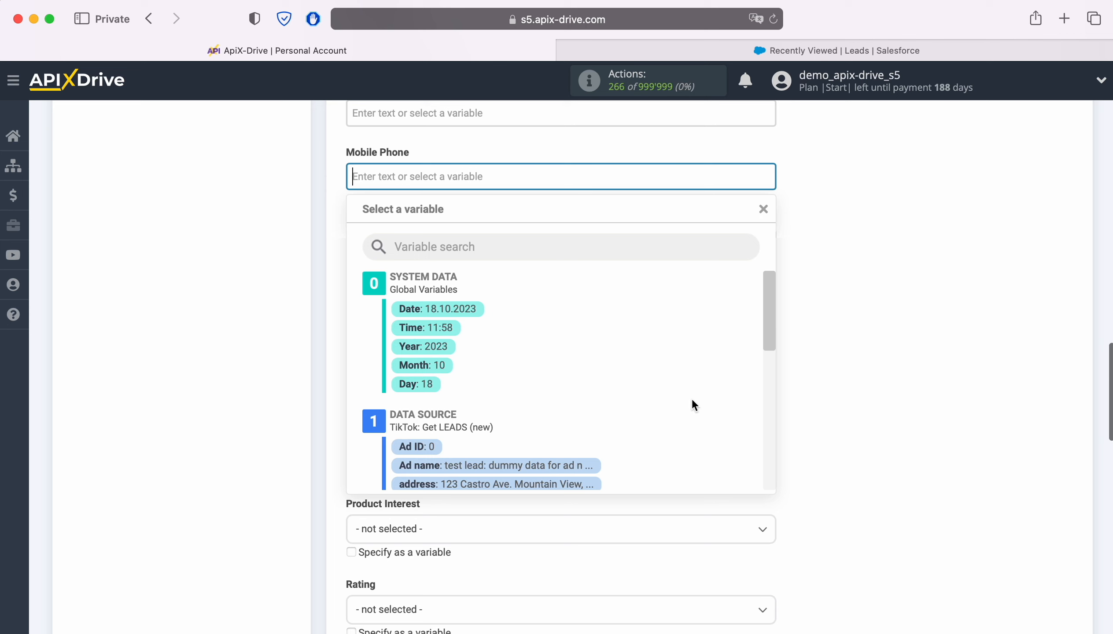
scroll(693, 401, down, 5)
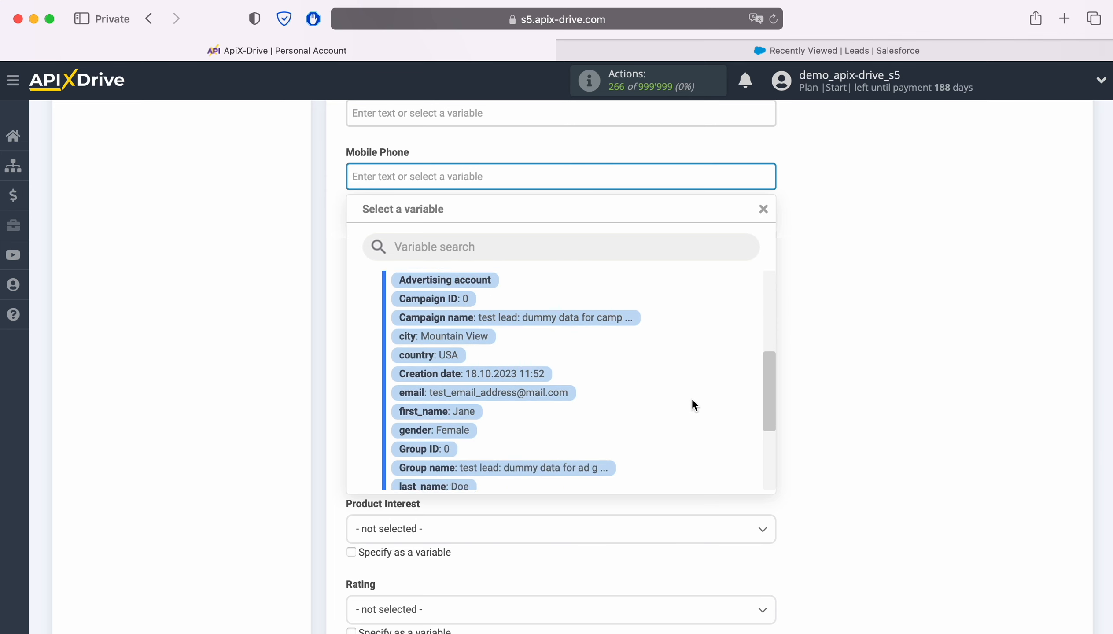
scroll(693, 405, down, 4)
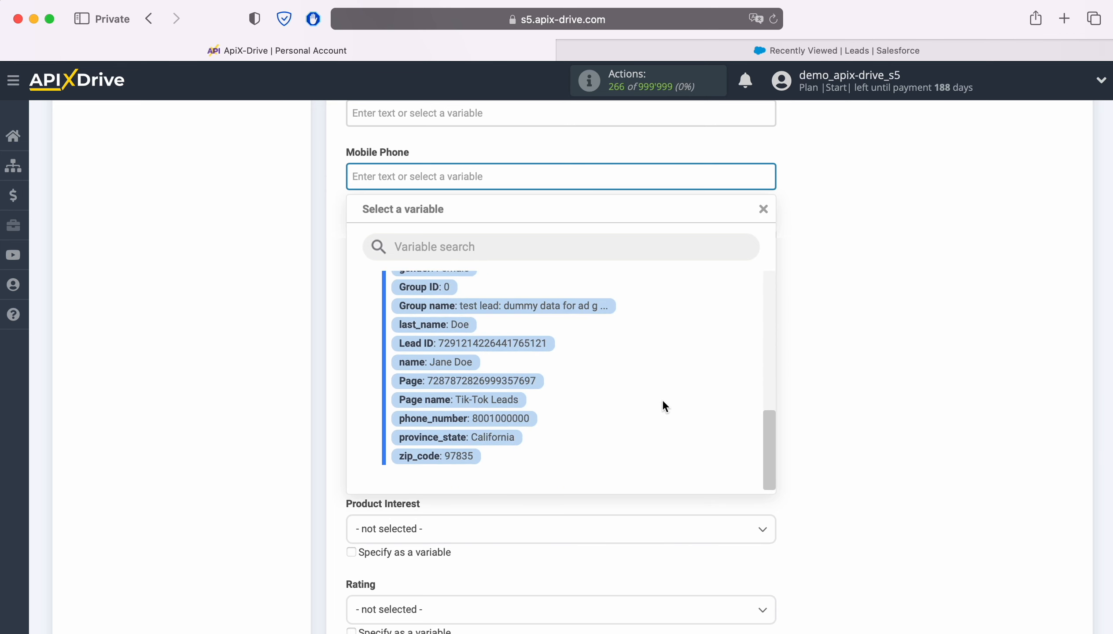
click(500, 419)
- Set the Salesforce lead's Lead Source to Web
scroll(501, 423, up, 3)
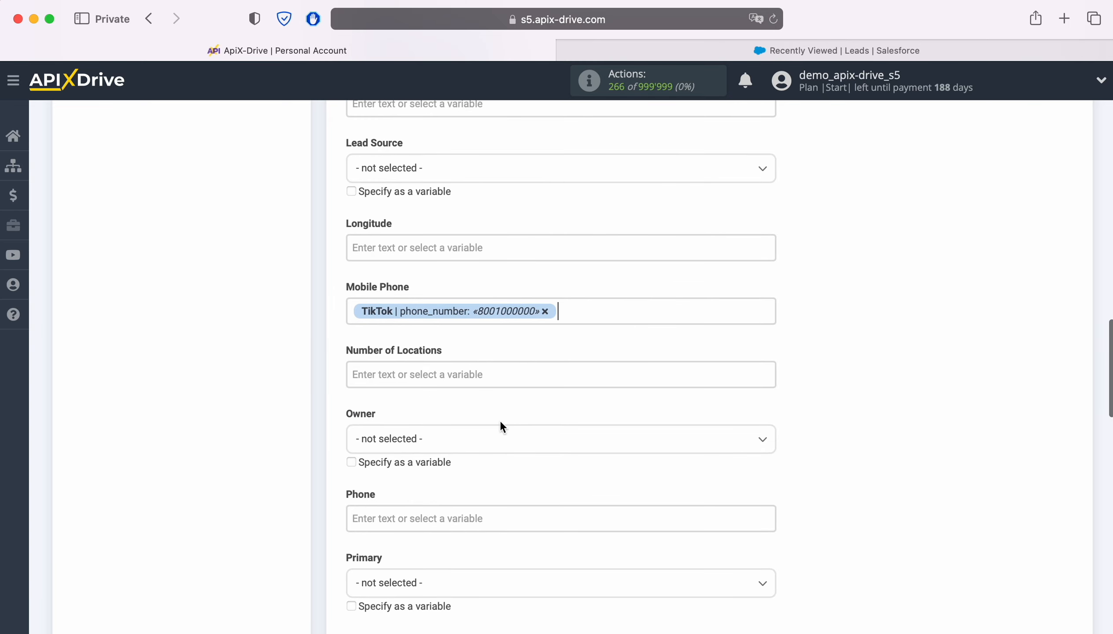
click(506, 164)
click(372, 248)
- Map the Salesforce lead's Phone field to the TikTok phone_number variable
scroll(603, 351, down, 5)
click(620, 346)
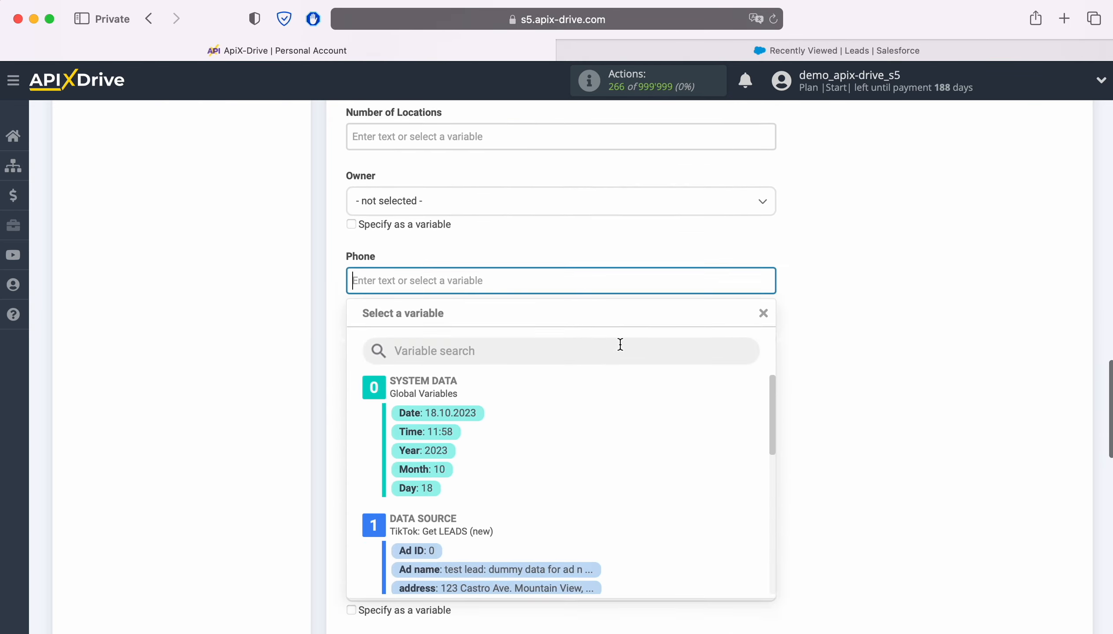
scroll(715, 373, down, 3)
scroll(709, 372, down, 7)
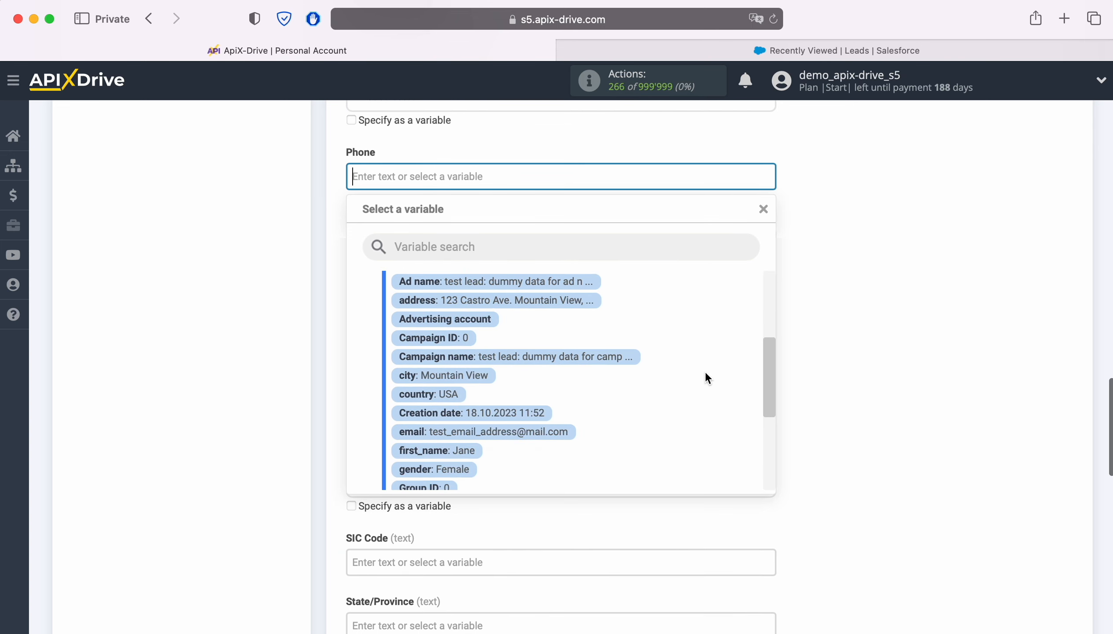
scroll(706, 373, down, 5)
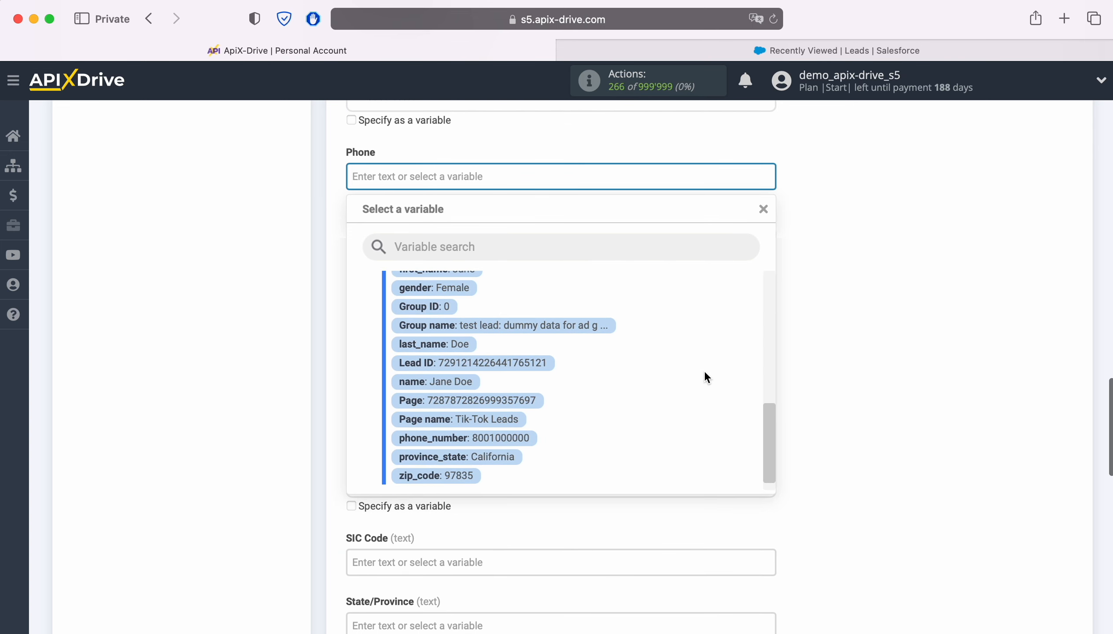
click(515, 439)
- Fill the lead's Title with "New Lead from Tik-Tok" followed by the TikTok first_name and last_name variables
scroll(637, 397, down, 2)
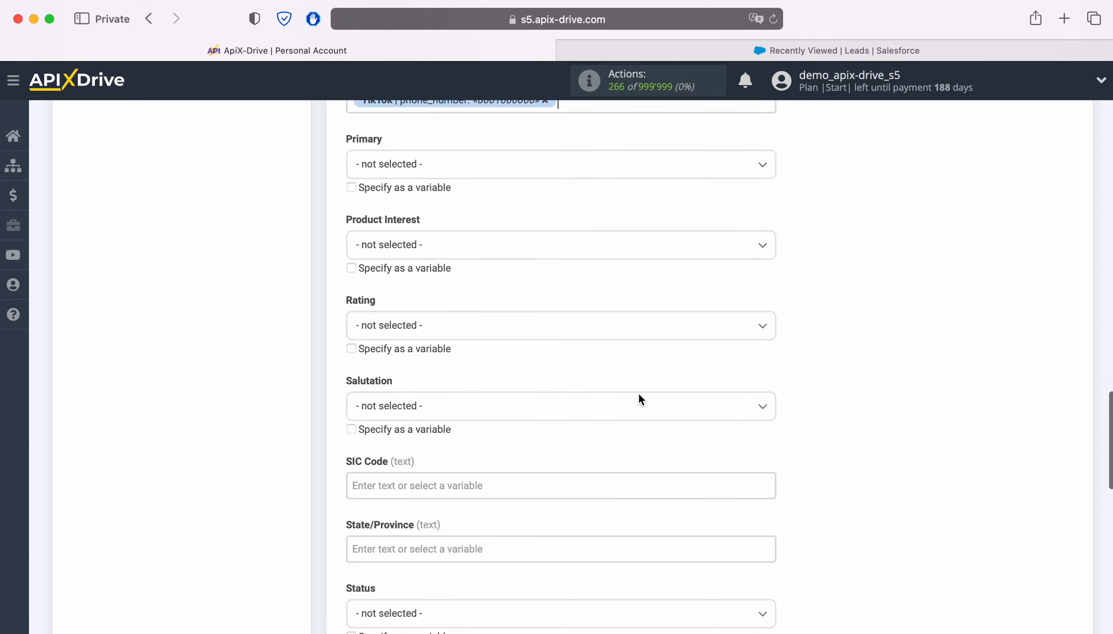
scroll(639, 395, down, 5)
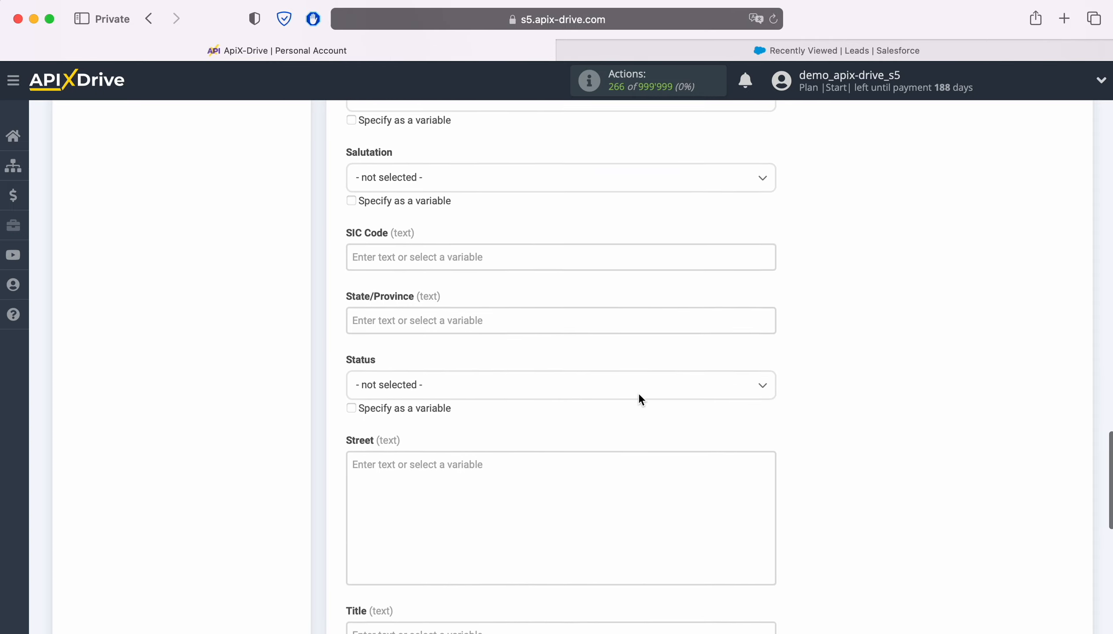
scroll(639, 393, down, 5)
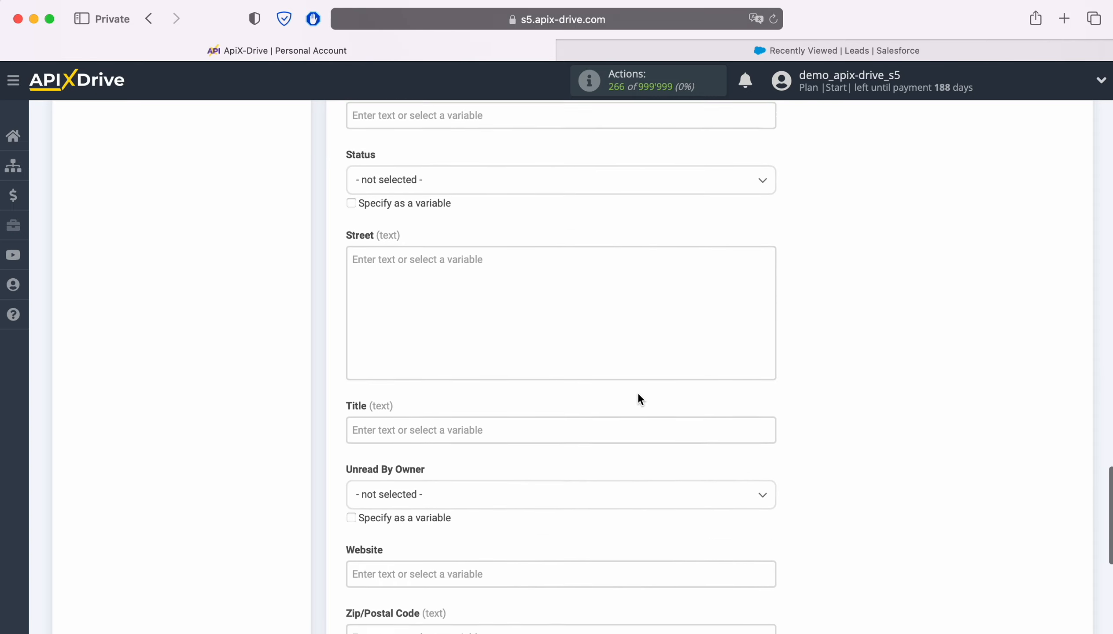
scroll(640, 399, down, 2)
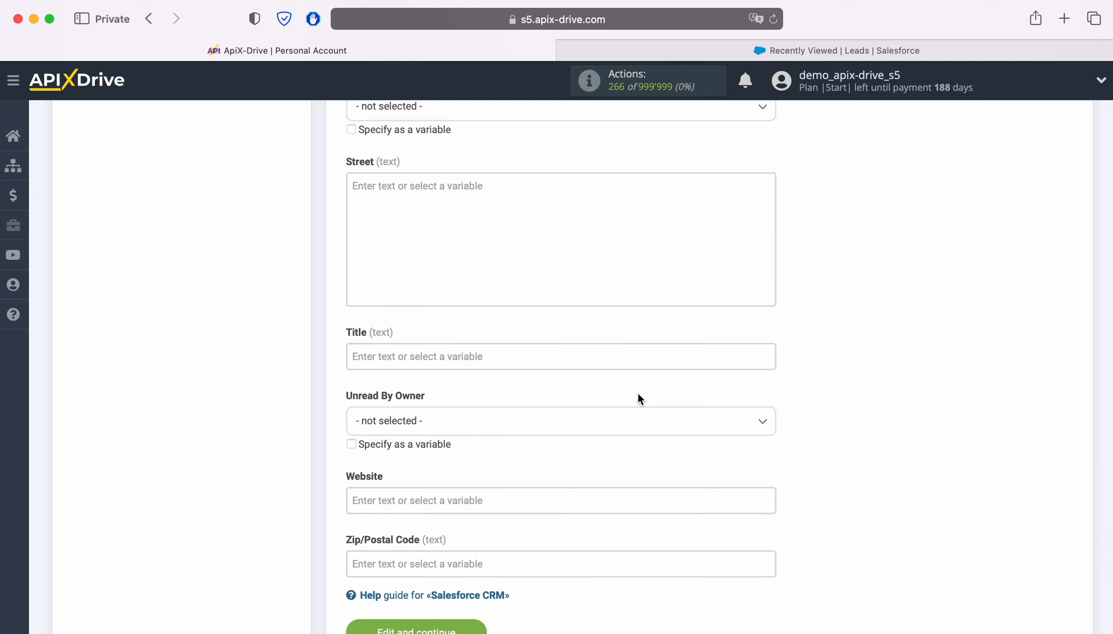
click(465, 356)
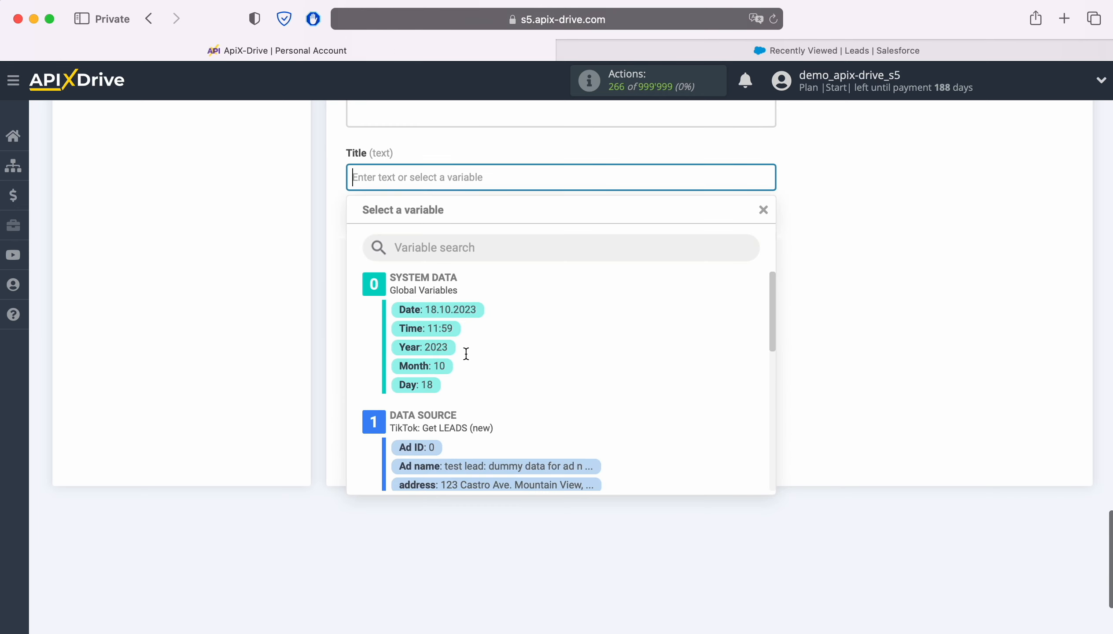
text(New Lead f)
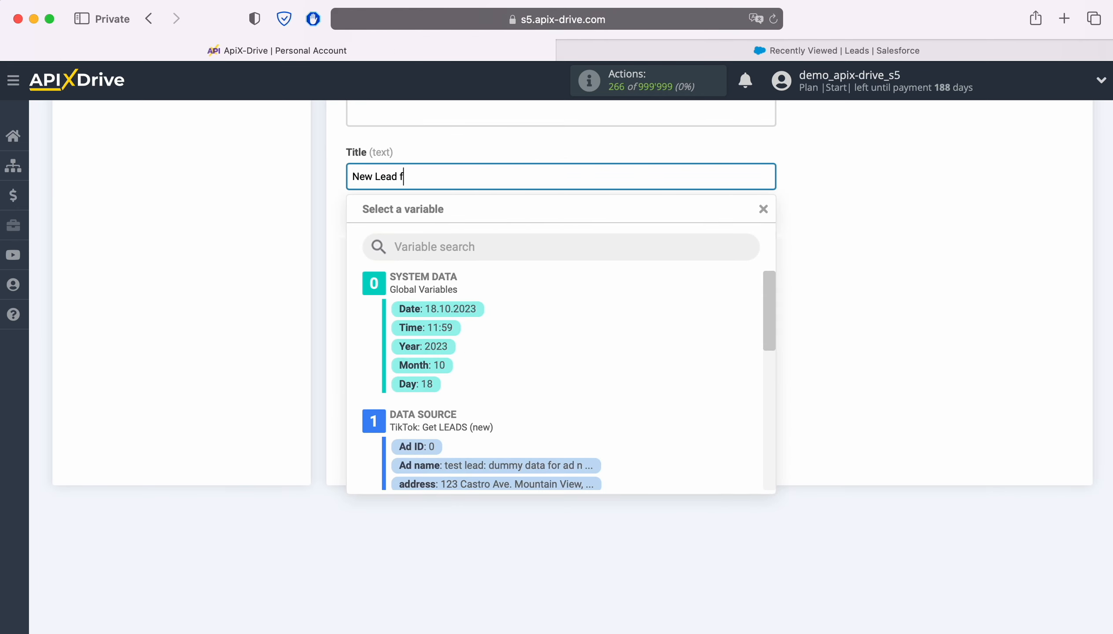
text(rom Tik-Tok)
scroll(654, 395, down, 10)
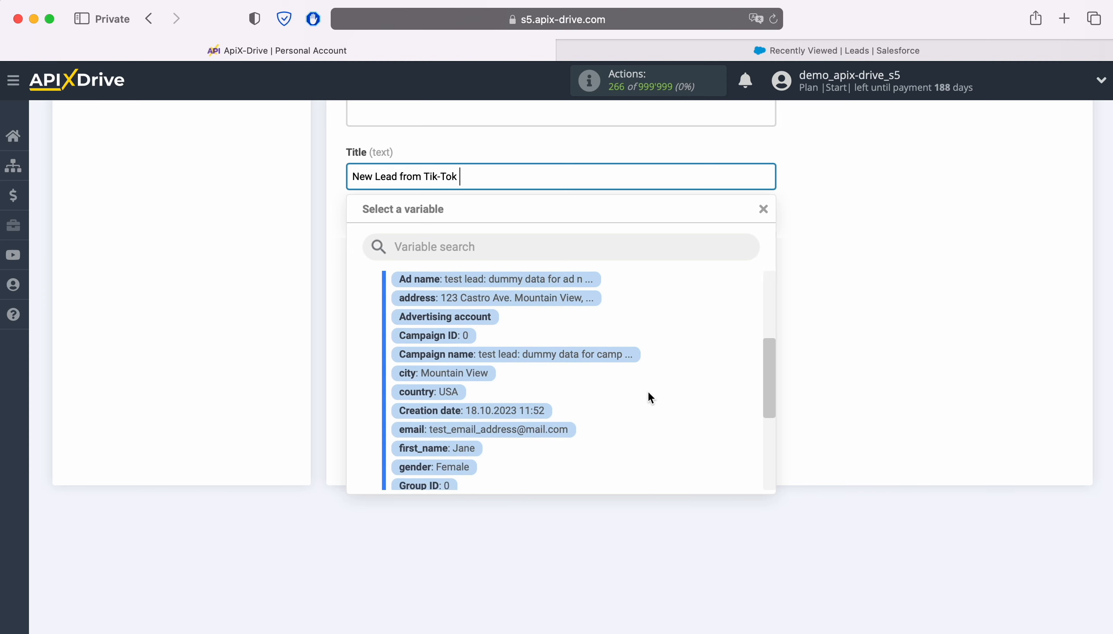
click(451, 404)
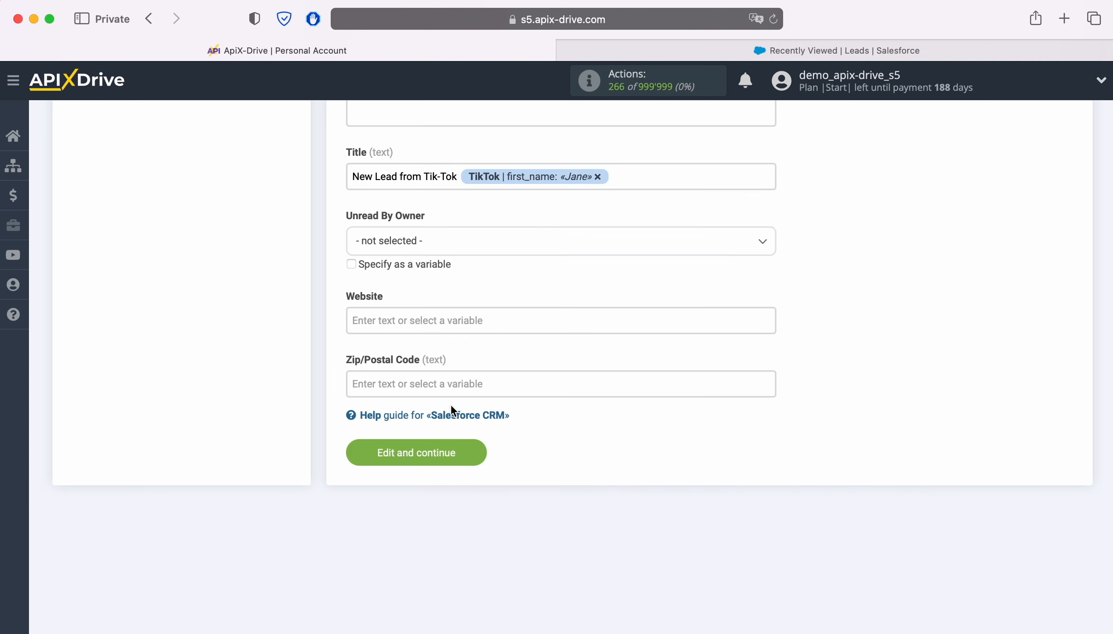
click(680, 177)
scroll(625, 382, down, 3)
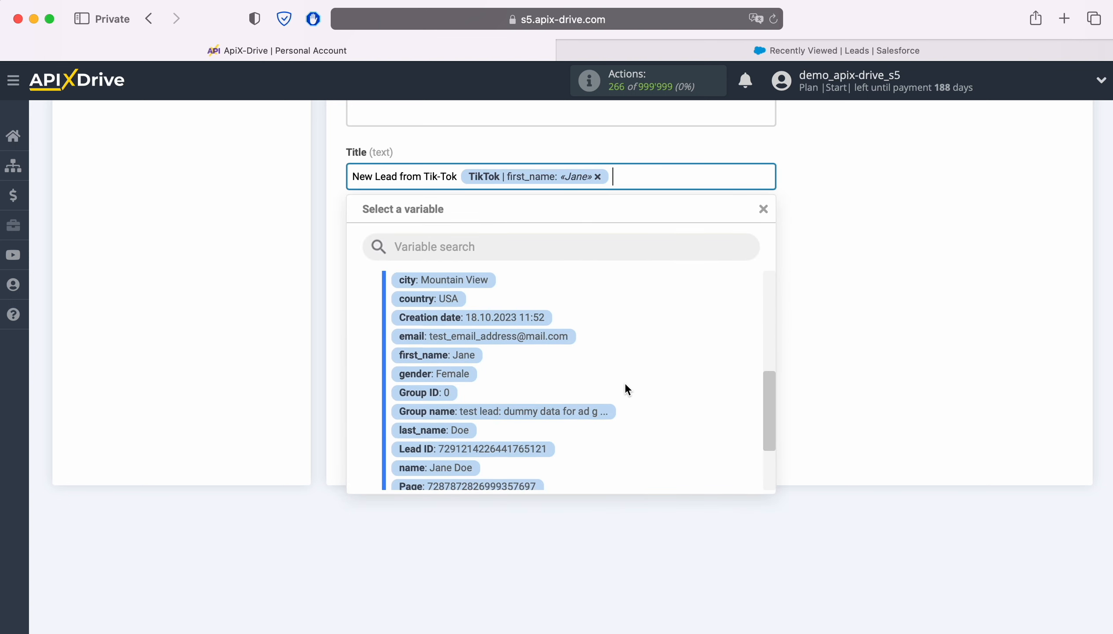
click(457, 414)
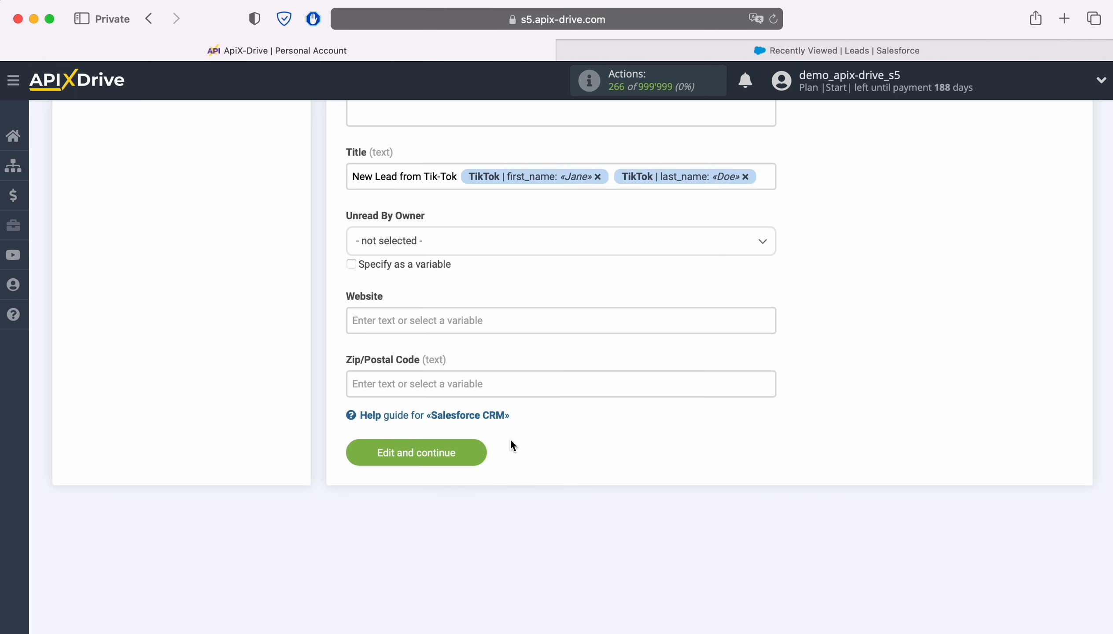
- Save the lead field settings and send the test data to Salesforce CRM
click(478, 451)
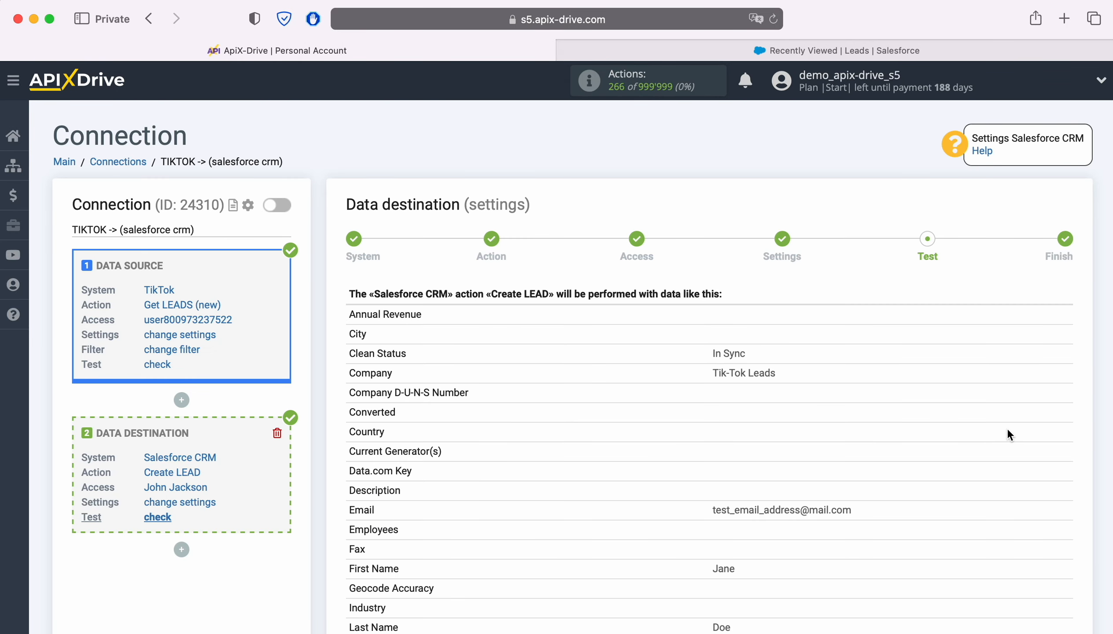
scroll(1008, 430, down, 3)
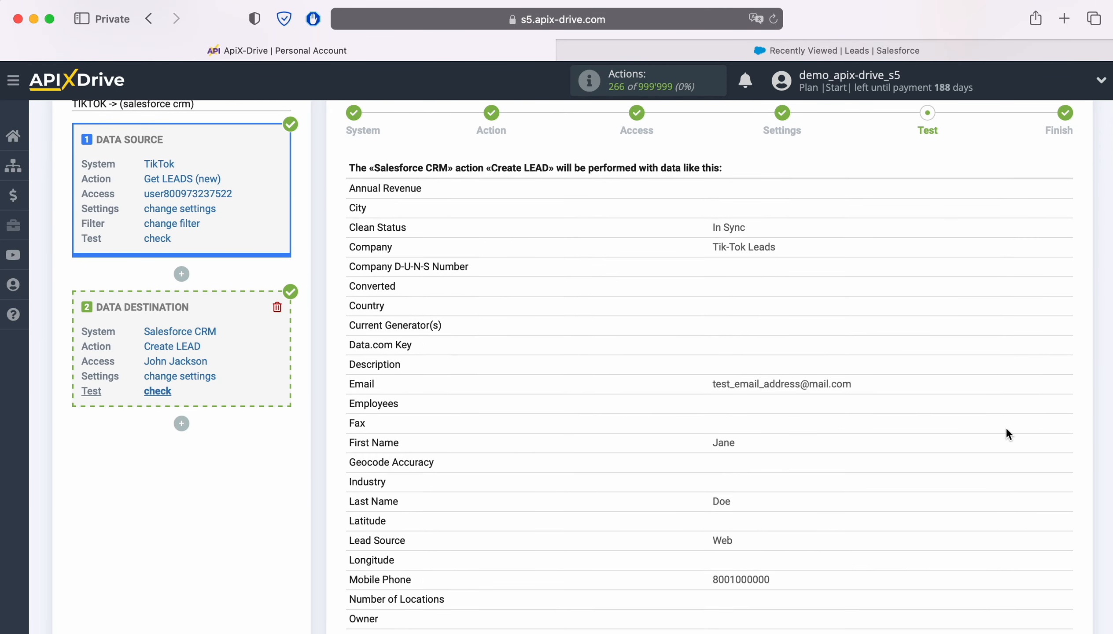
scroll(1007, 429, down, 4)
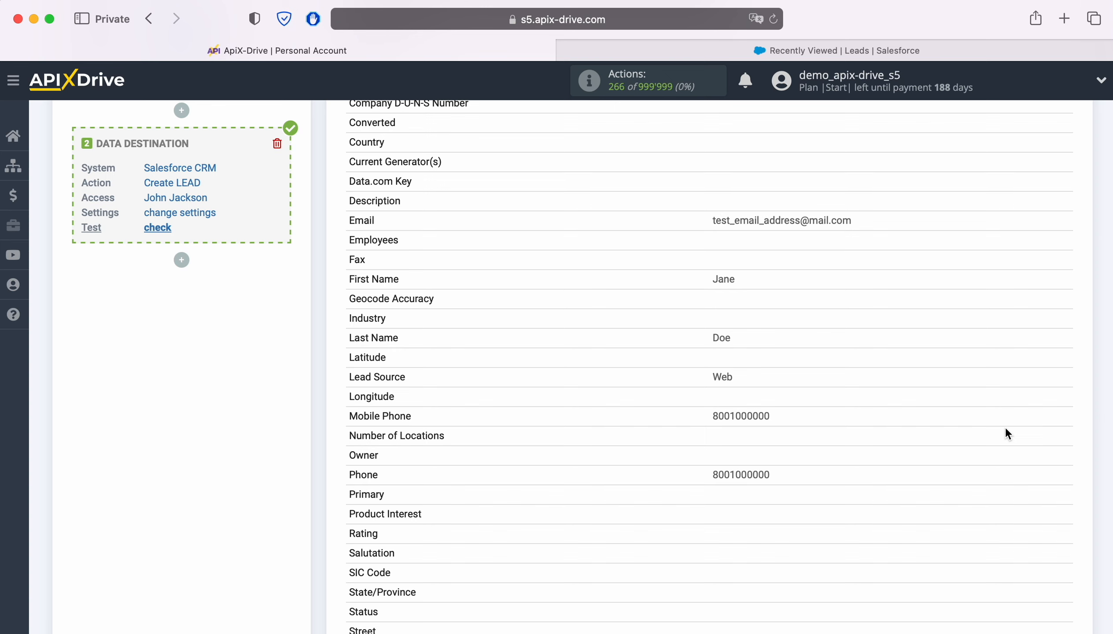
scroll(1006, 434, down, 3)
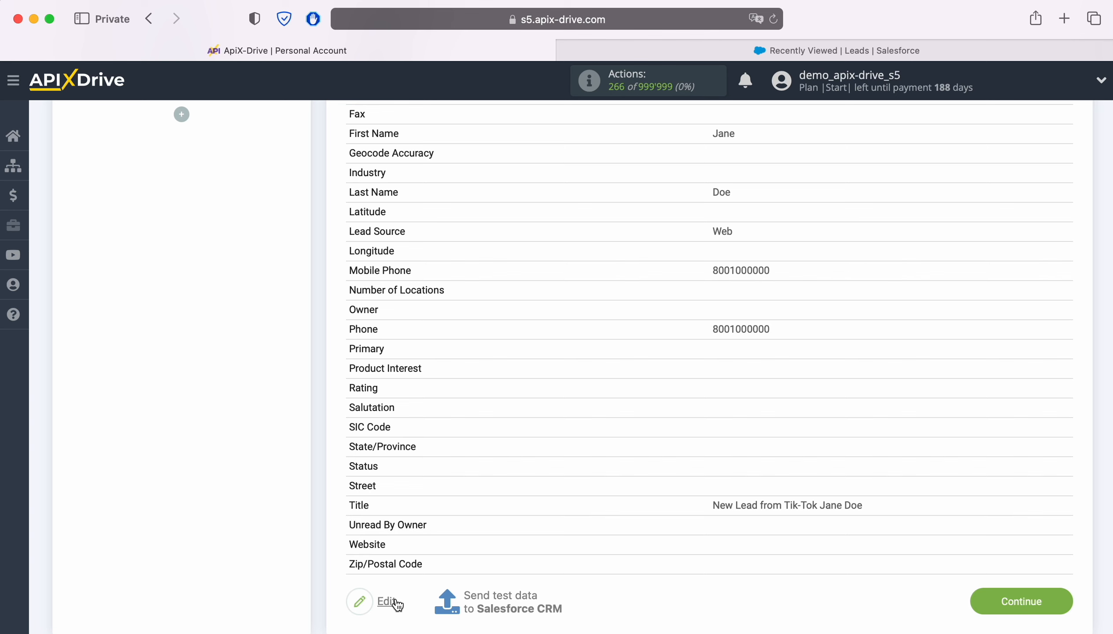
click(499, 596)
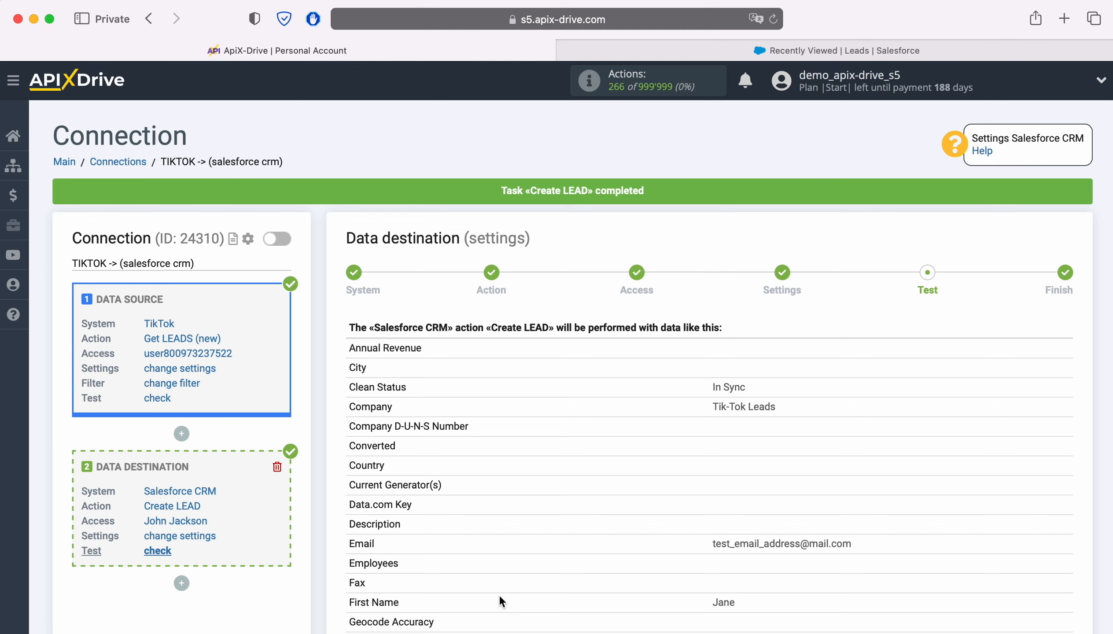
- Switch to Salesforce, refresh the Leads list and open the newly created test lead to check its data
click(587, 47)
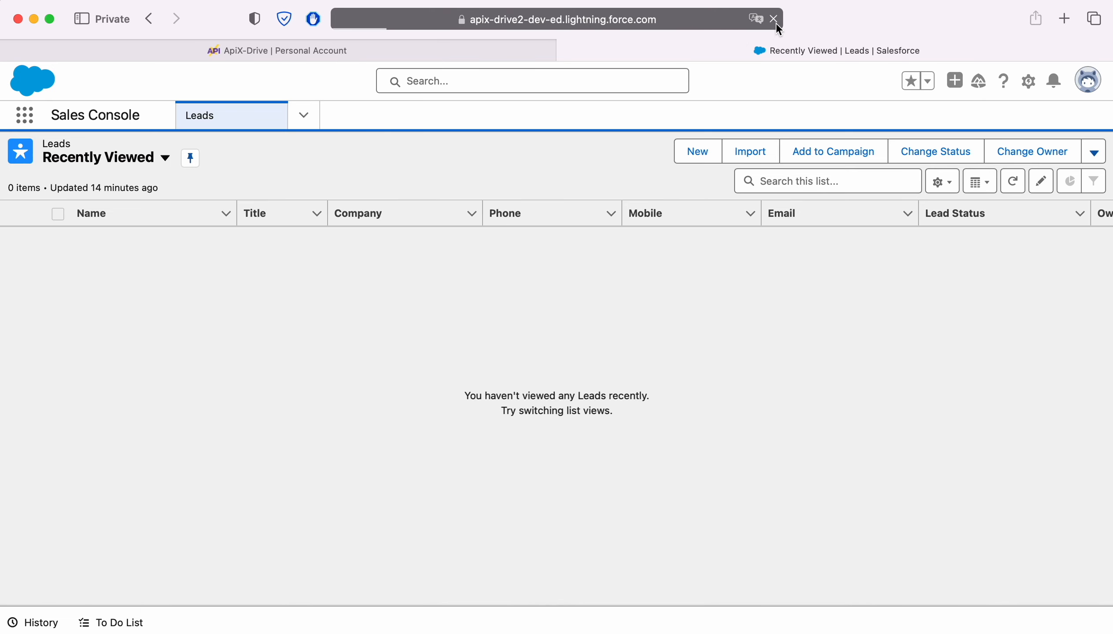
click(775, 21)
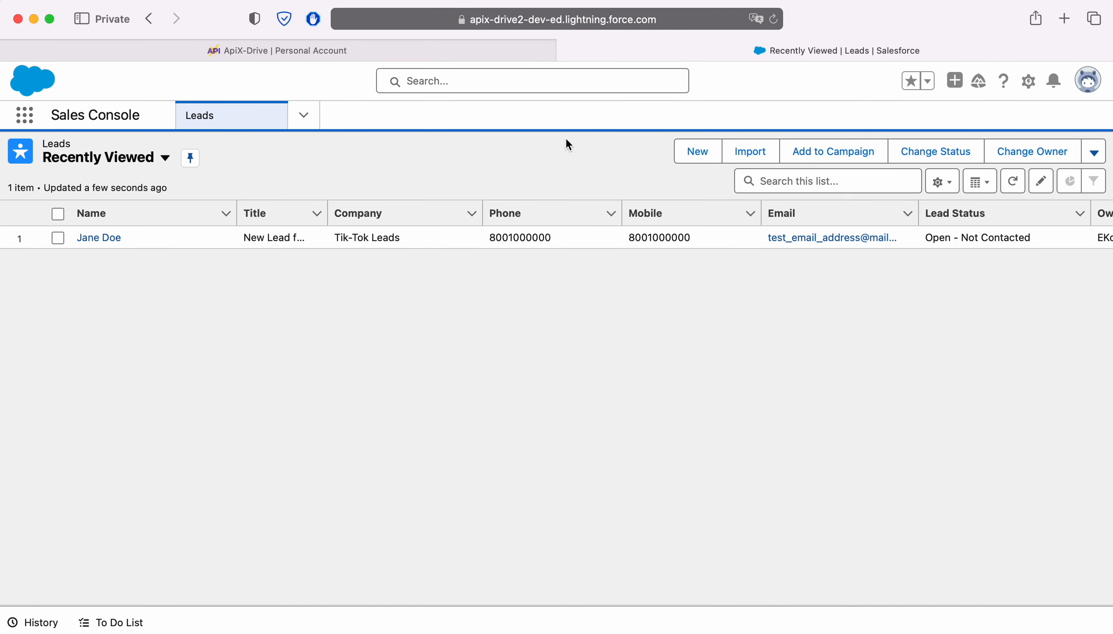
click(99, 238)
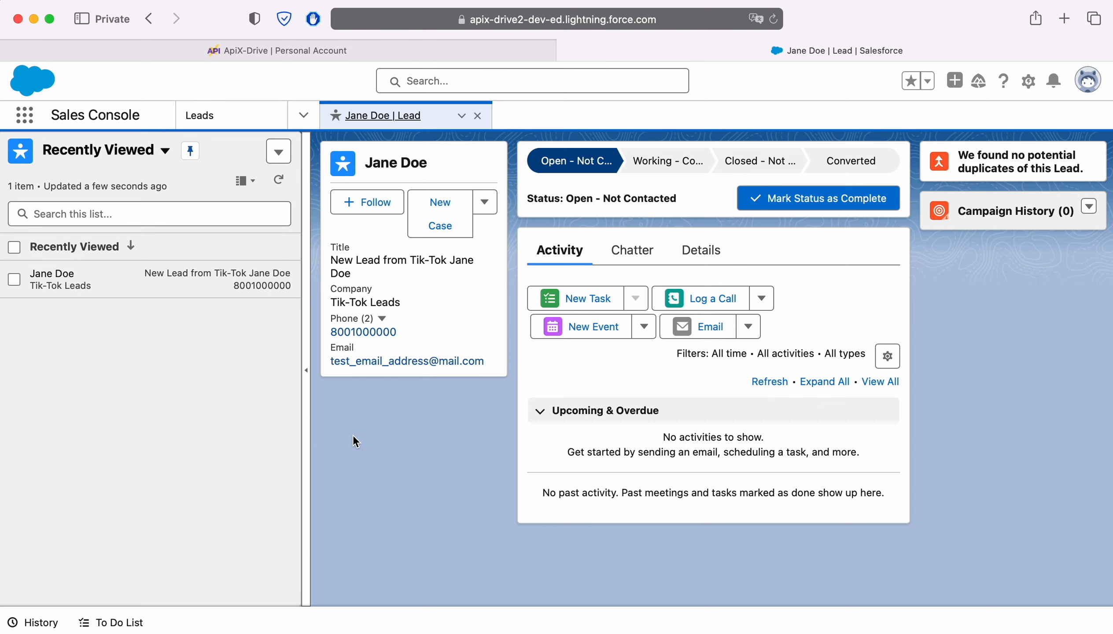
- Return to ApiX-Drive, complete the data destination setup and enable auto-update for the connection
click(219, 49)
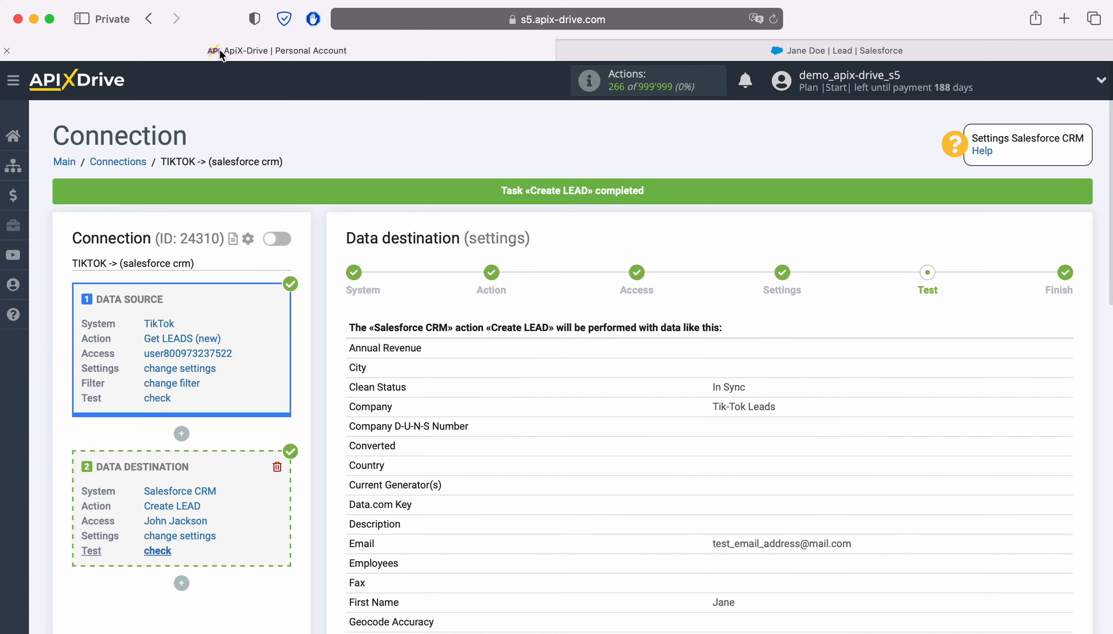
scroll(966, 430, down, 13)
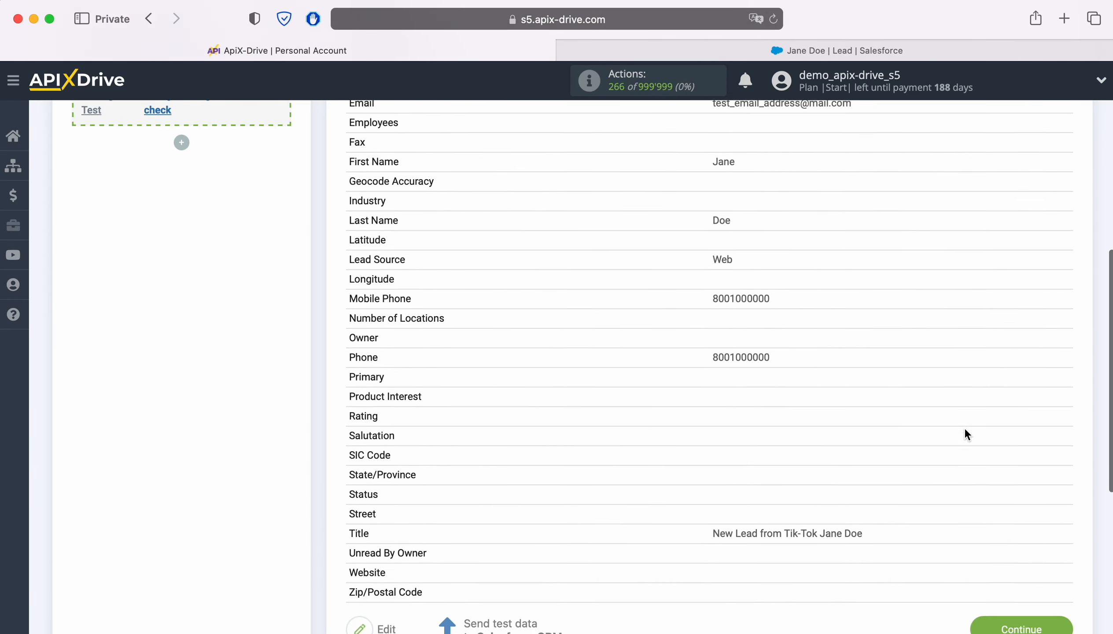
click(1052, 471)
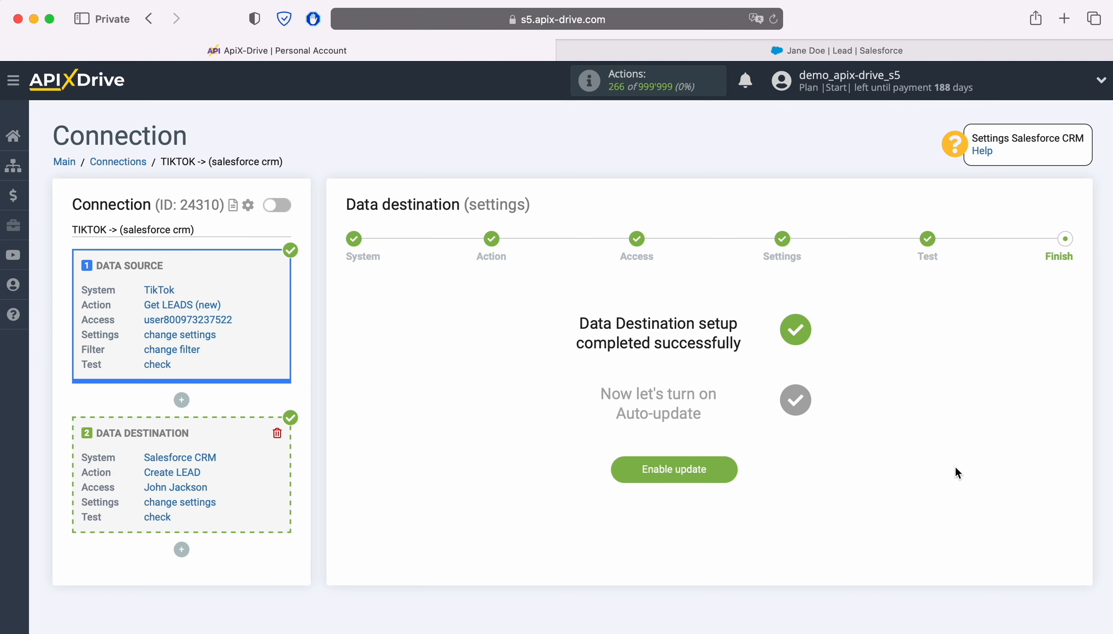
click(727, 470)
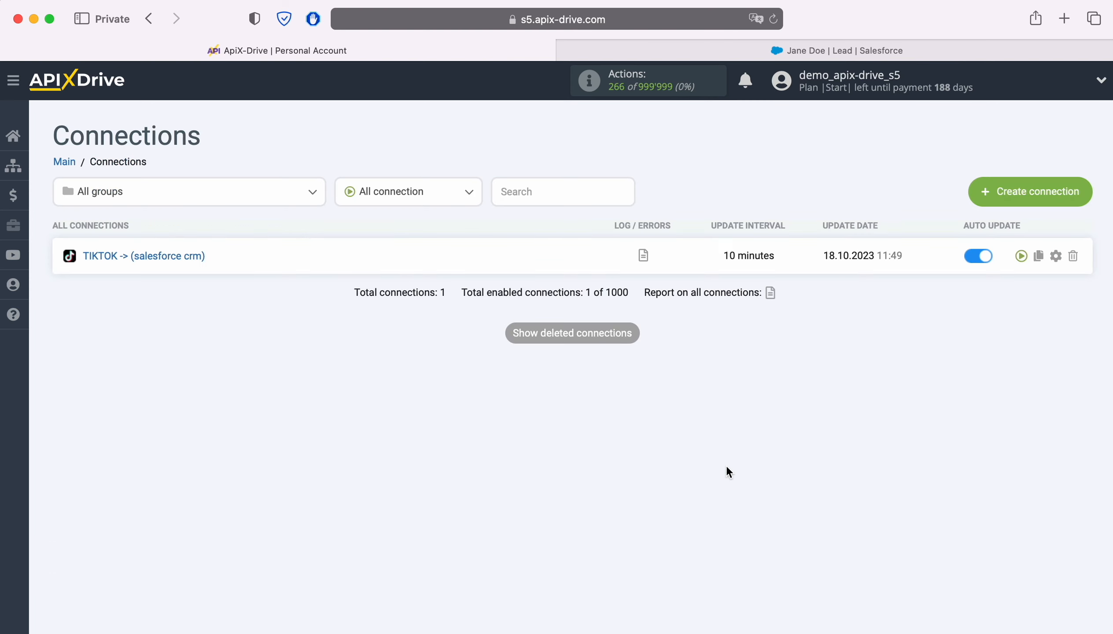
- Set the update interval of the TIKTOK -> (salesforce crm) connection to 5 minutes
click(1055, 257)
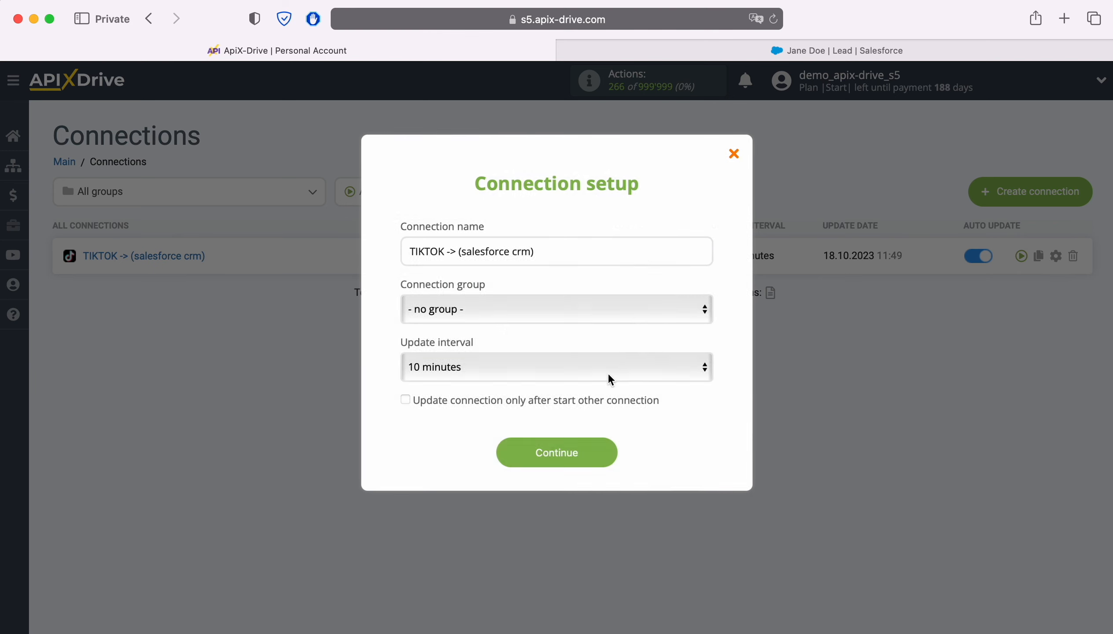
click(607, 372)
click(564, 359)
click(561, 361)
click(555, 346)
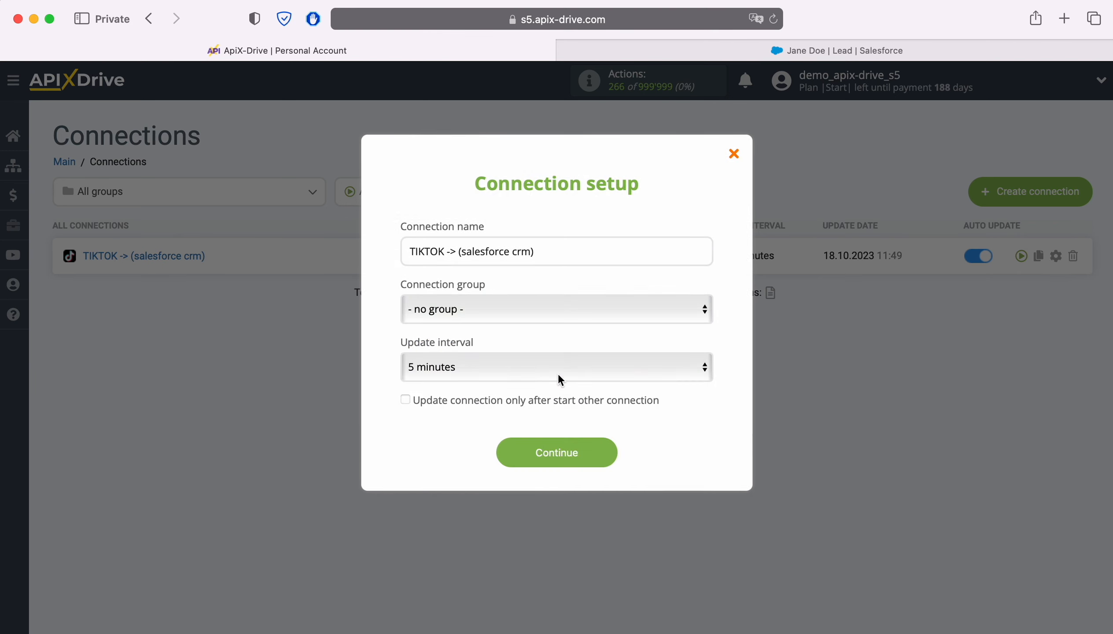
click(603, 453)
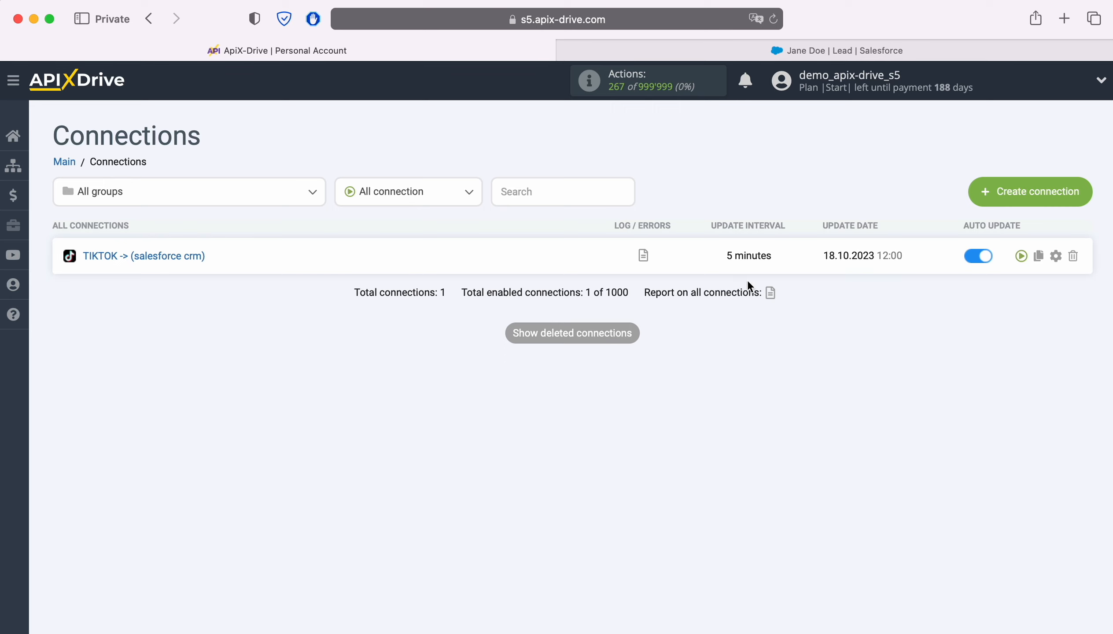